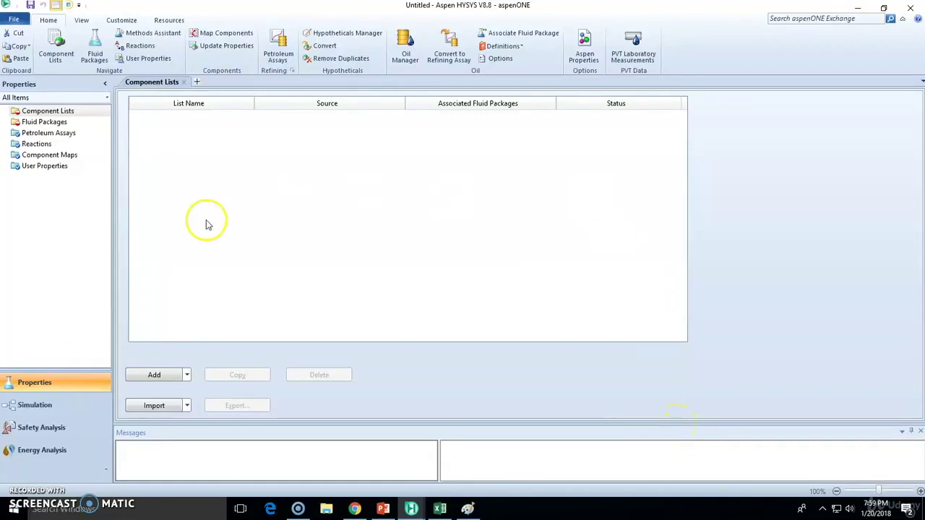
# Build Component List - 1 with Ethane, Propane, i-Butane and n-Butane.
pyautogui.click(171, 375)
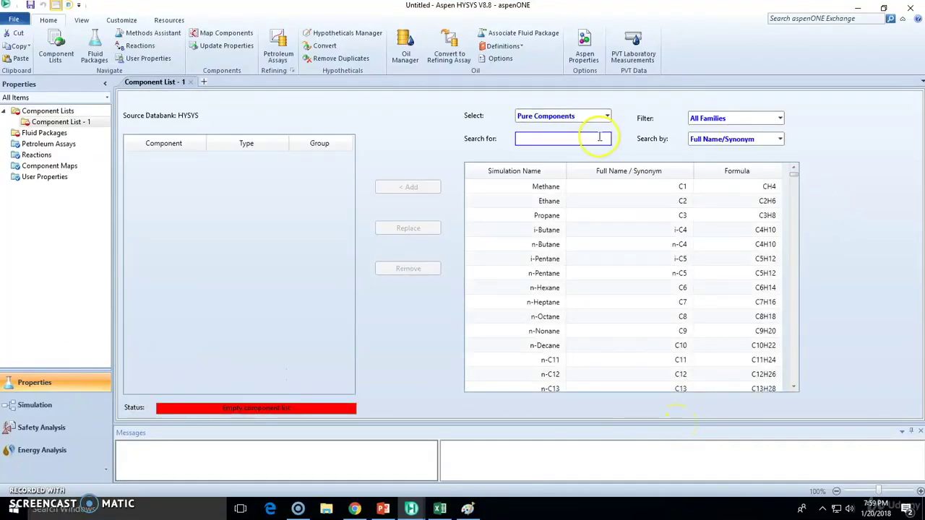
pyautogui.moveTo(546, 189); pyautogui.dragTo(573, 266)
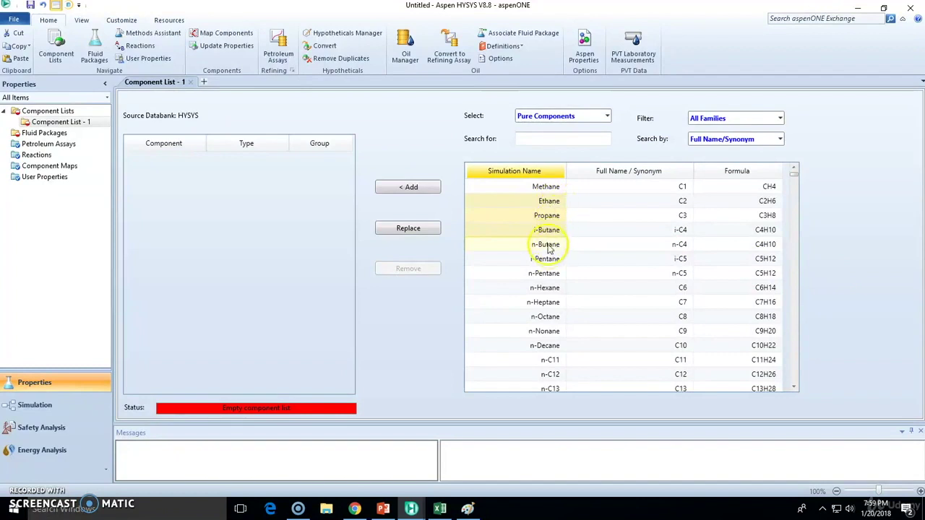
pyautogui.click(408, 188)
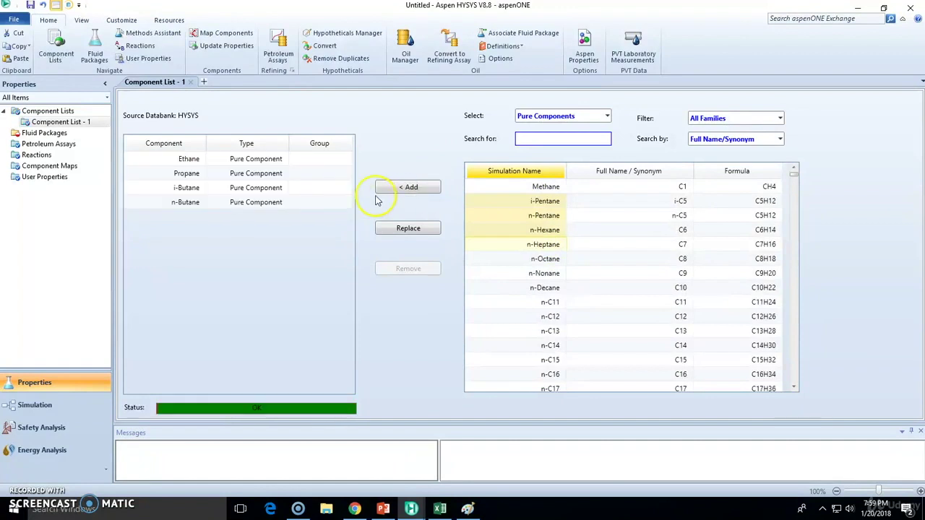
# Add Peng-Robinson fluid package Basis-1 and enter the Simulation environment.
pyautogui.click(65, 131)
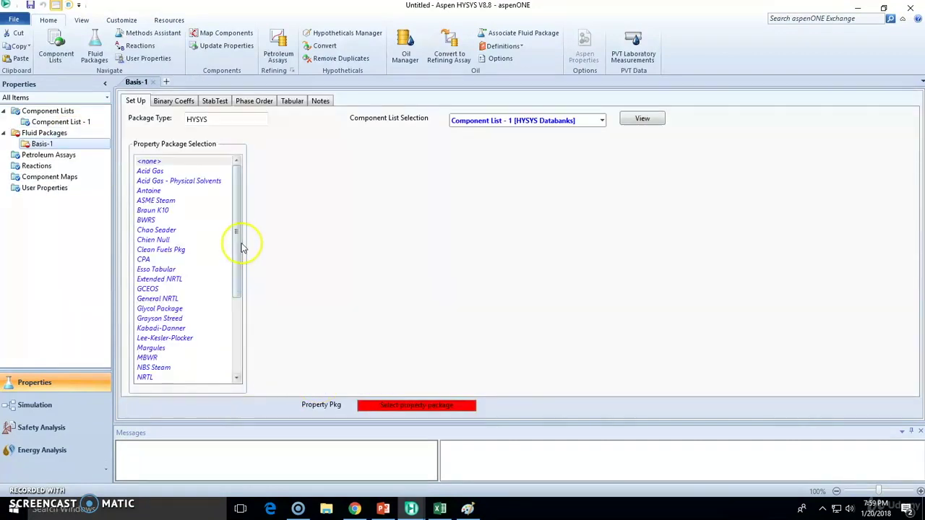
pyautogui.moveTo(236, 241); pyautogui.dragTo(238, 351)
pyautogui.click(166, 268)
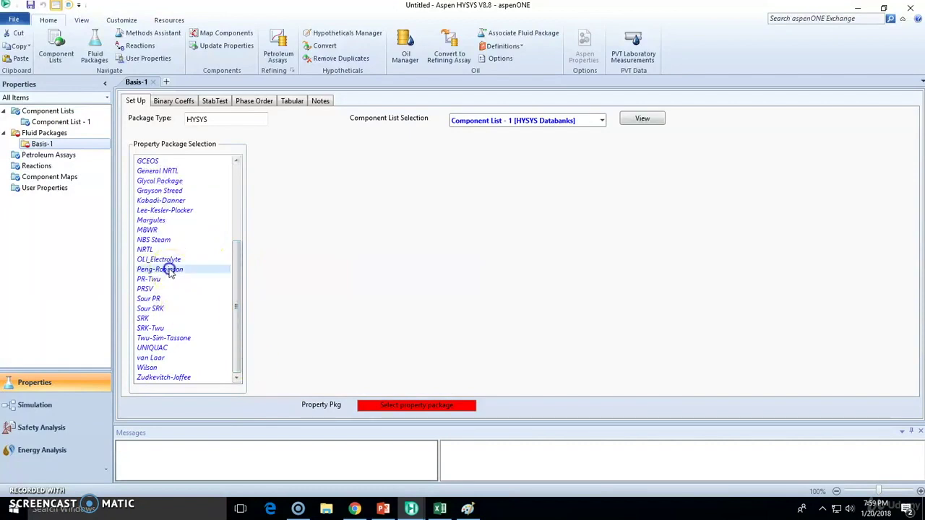
pyautogui.click(65, 404)
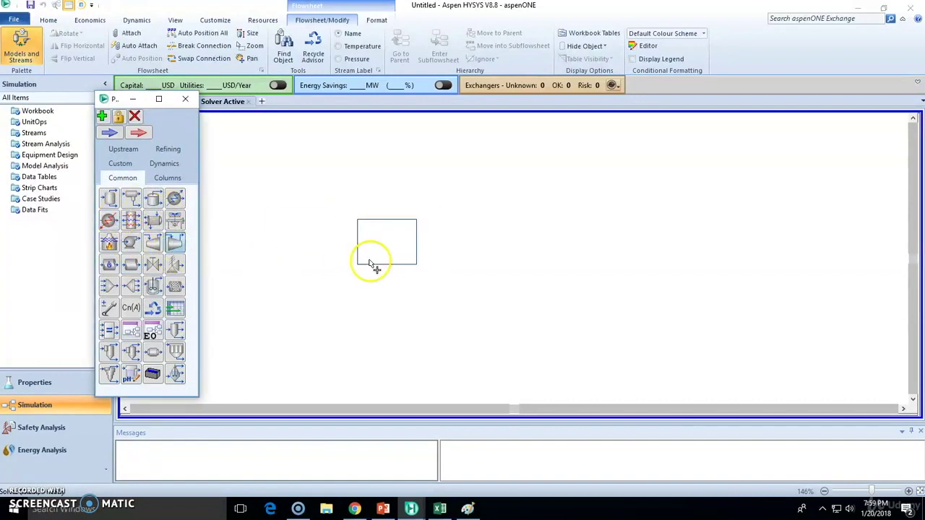
# Drop compressor K-100, unit E-100 and vertical separator V-100 left to right on the flowsheet.
pyautogui.moveTo(179, 246); pyautogui.dragTo(347, 245)
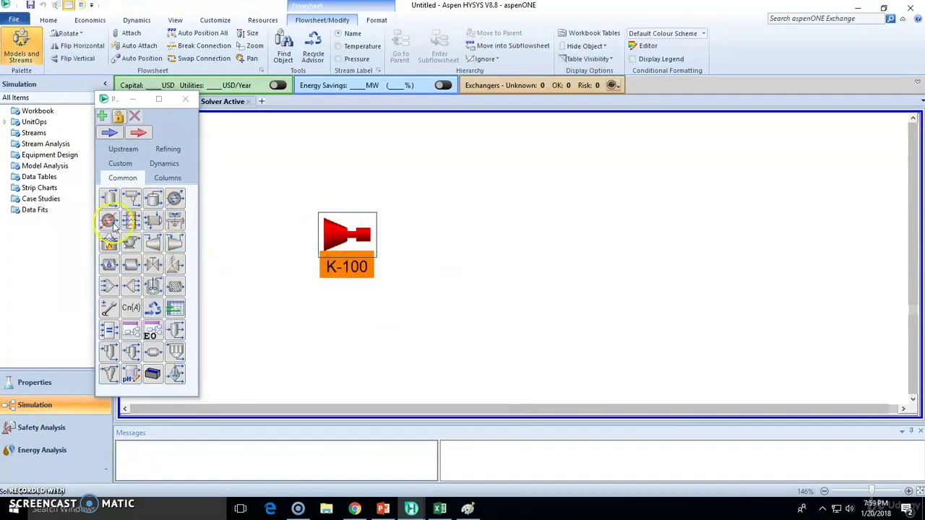
pyautogui.moveTo(175, 197); pyautogui.dragTo(457, 239)
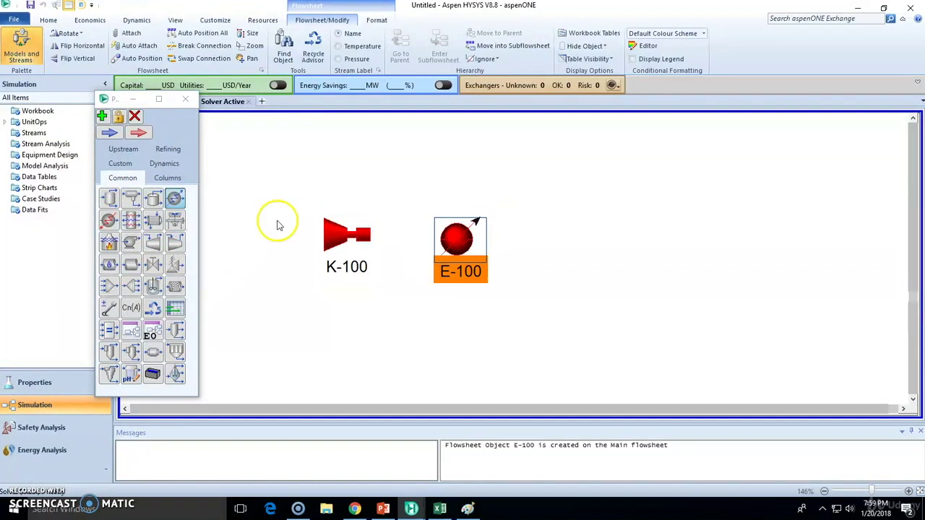
pyautogui.moveTo(109, 197); pyautogui.dragTo(578, 292)
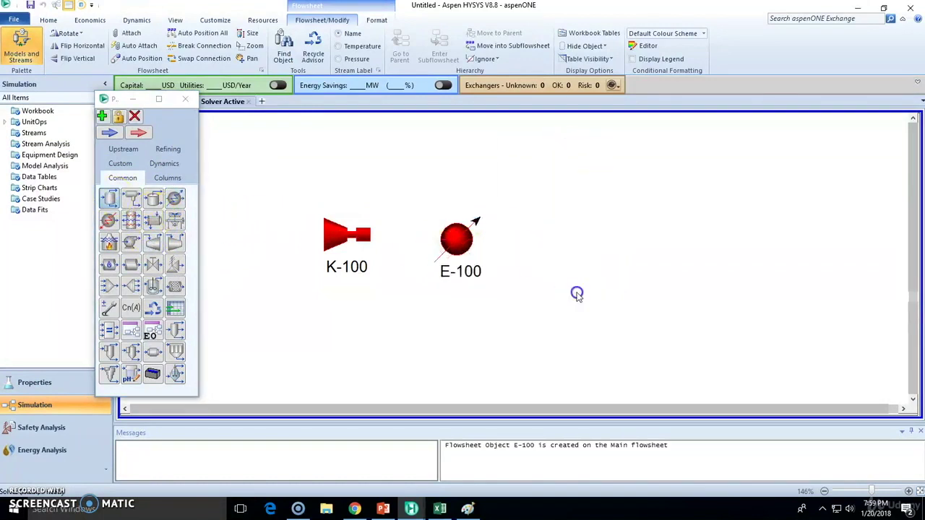
# Rename K-100 to Compressor with Feed as inlet and Work as its energy stream.
pyautogui.doubleClick(347, 235)
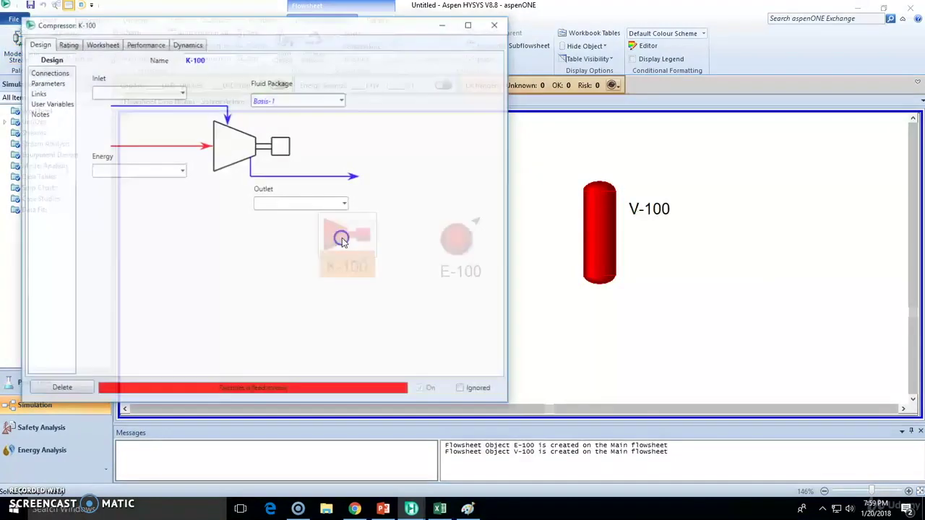
pyautogui.click(194, 59)
pyautogui.write('Compressor')
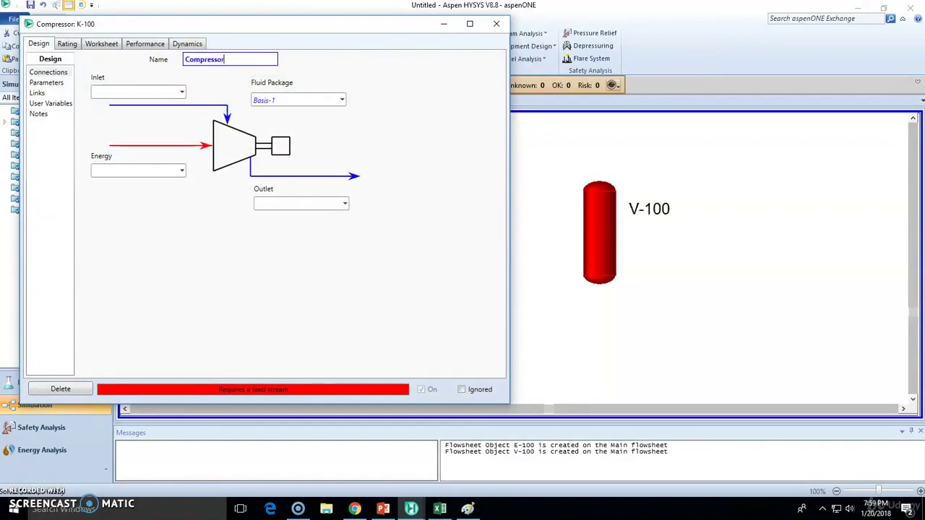
pyautogui.press('Return')
pyautogui.click(129, 88)
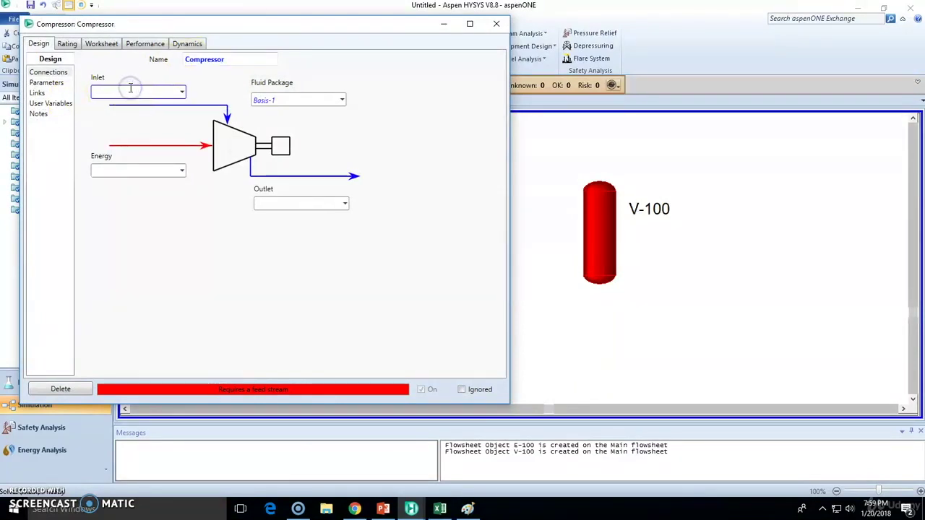
pyautogui.write('Feed')
pyautogui.click(124, 166)
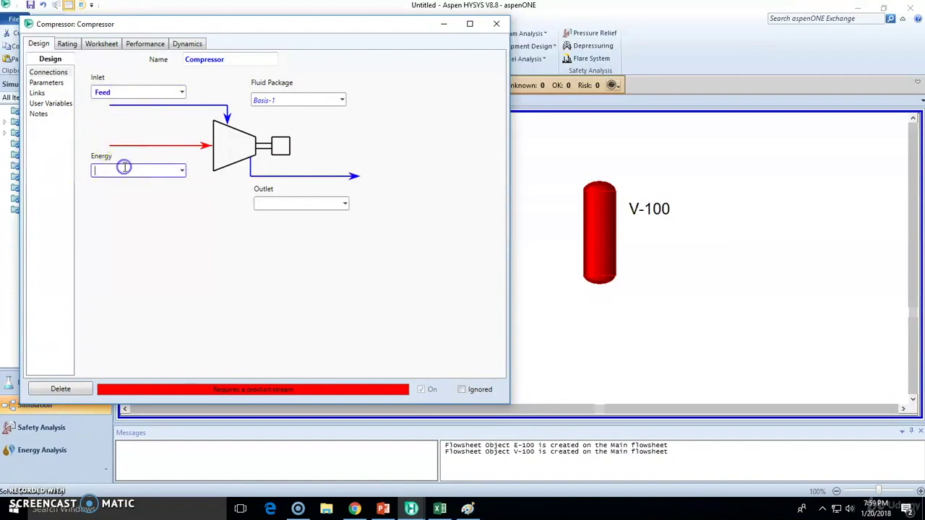
pyautogui.write('Work')
pyautogui.press('Return')
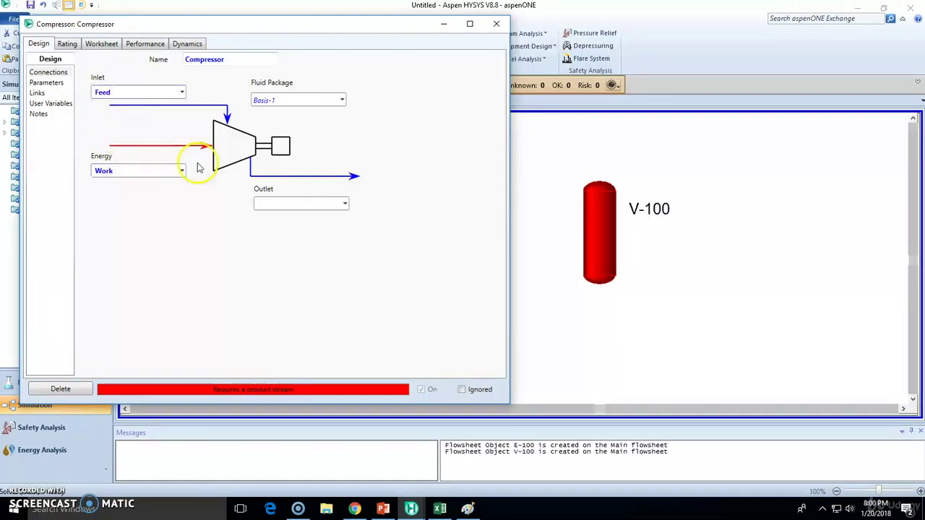
pyautogui.click(283, 201)
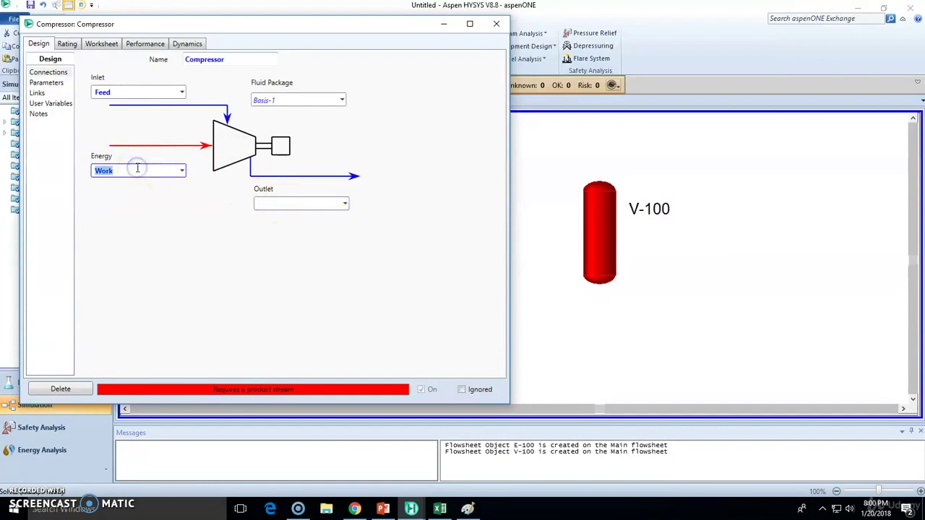
# Set Warm as the compressor's outlet stream and review its Parameters page.
pyautogui.click(282, 205)
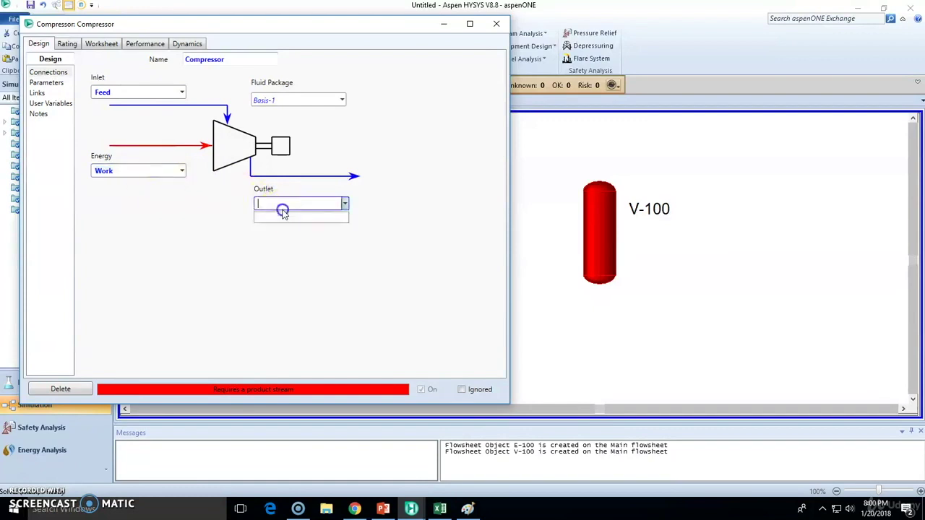
pyautogui.write('Co')
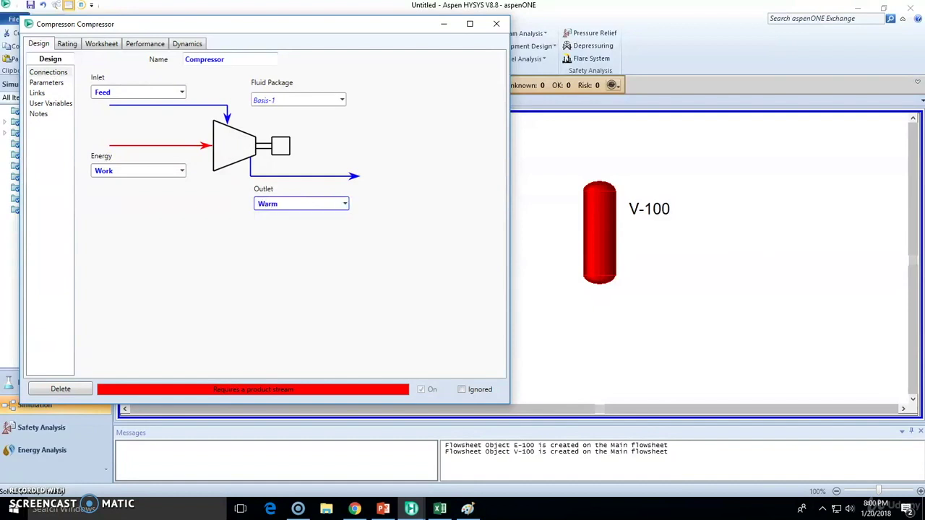
pyautogui.click(297, 204)
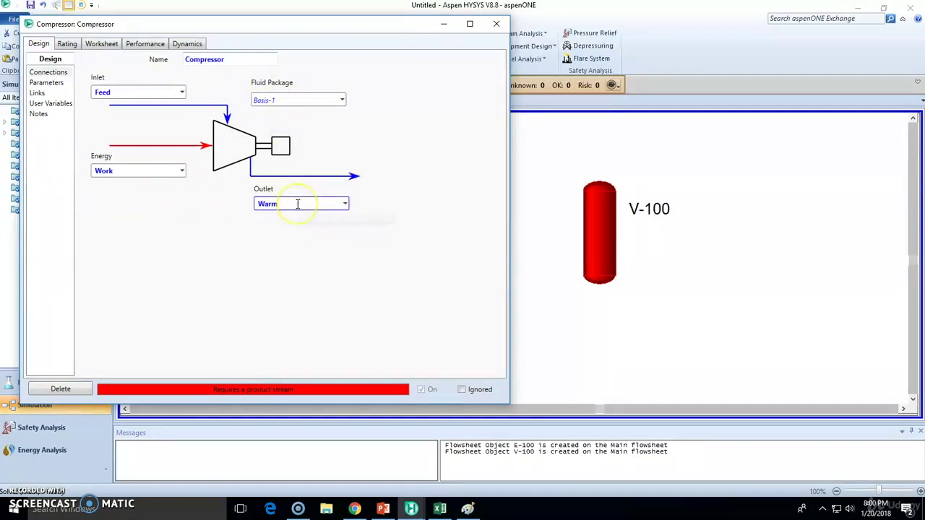
pyautogui.click(299, 299)
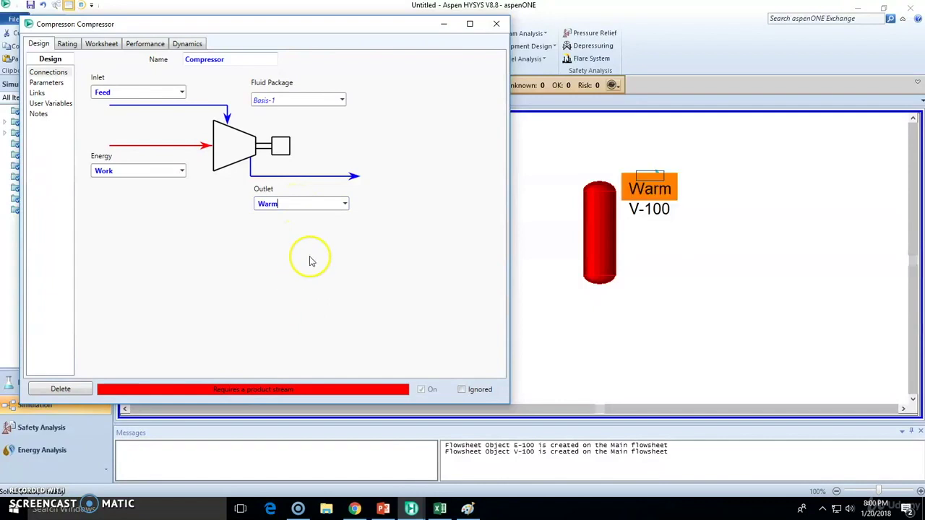
pyautogui.click(48, 83)
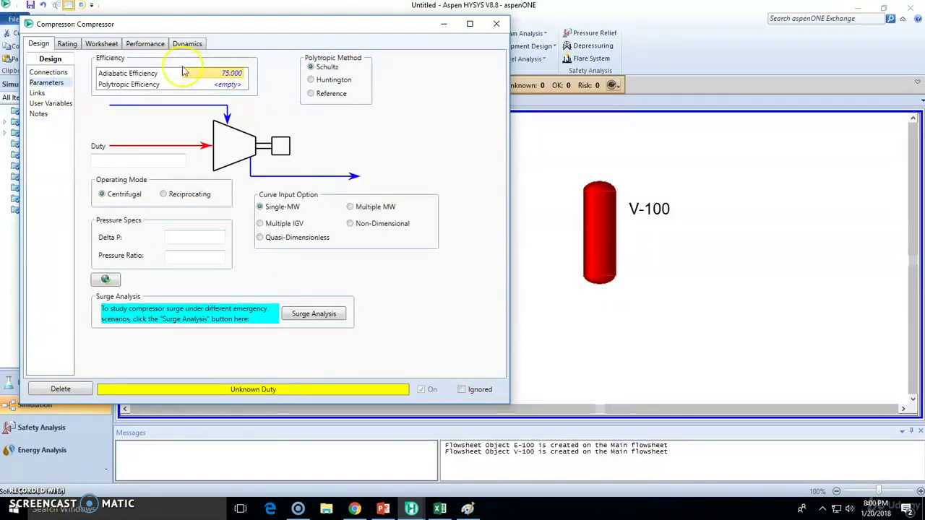
pyautogui.click(40, 94)
# Close the compressor and give the Feed stream a temperature of 10 °C.
pyautogui.click(499, 24)
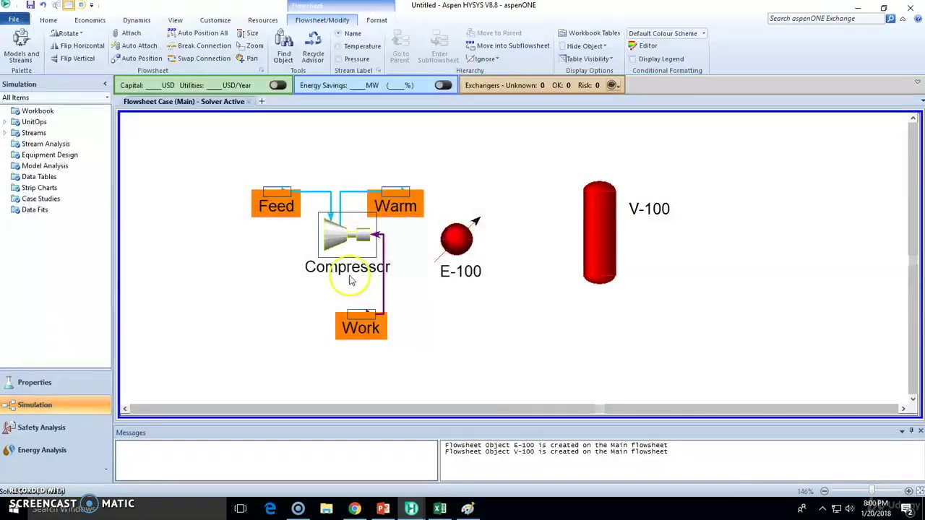
pyautogui.doubleClick(316, 192)
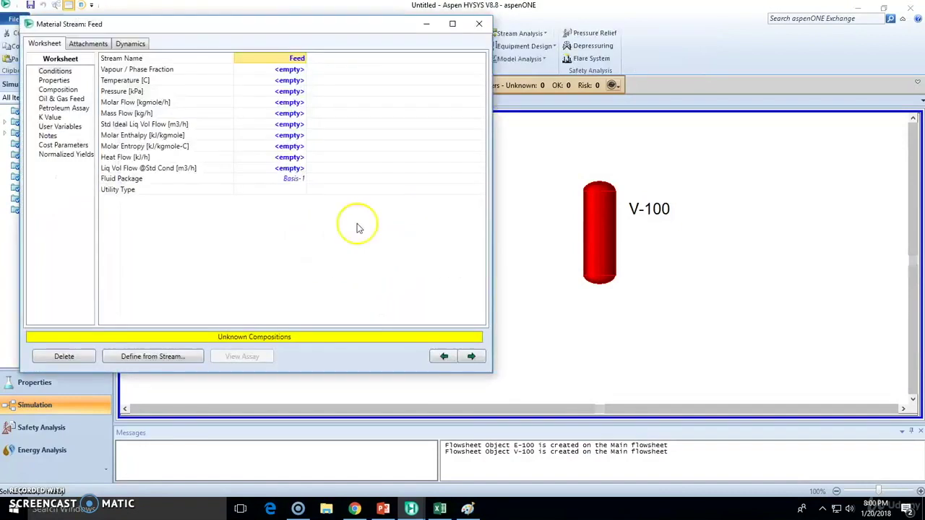
pyautogui.click(264, 83)
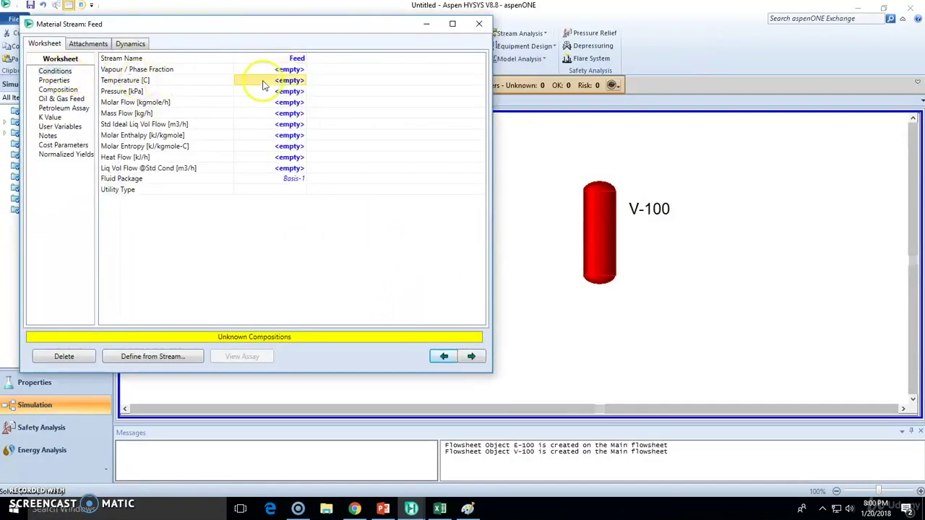
pyautogui.write('10')
pyautogui.click(351, 79)
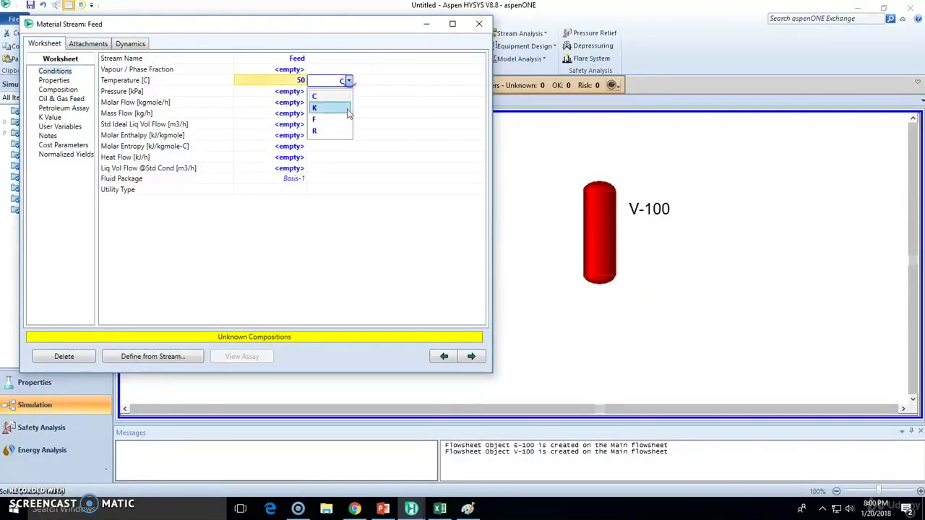
pyautogui.click(333, 118)
# Set the Feed pressure to 1 atm and mass flow to 100 kg/h.
pyautogui.click(289, 90)
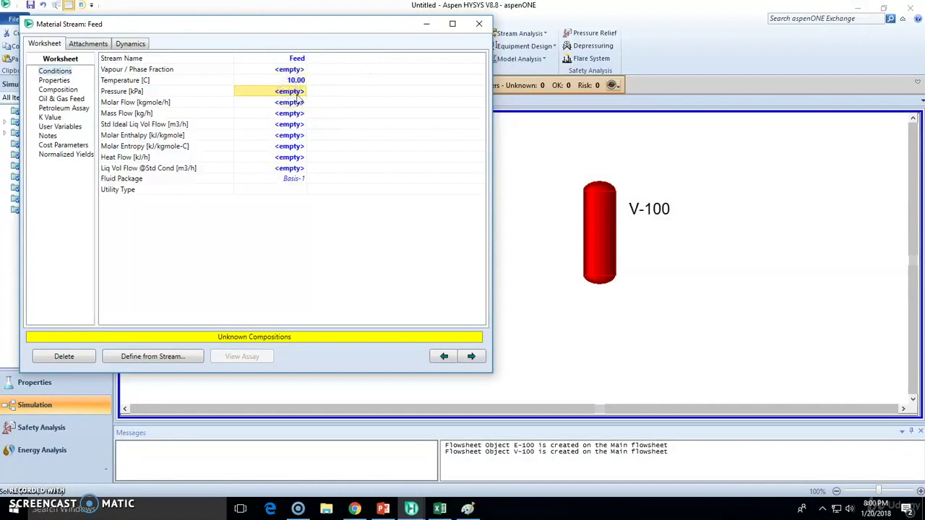
pyautogui.write('1')
pyautogui.click(366, 92)
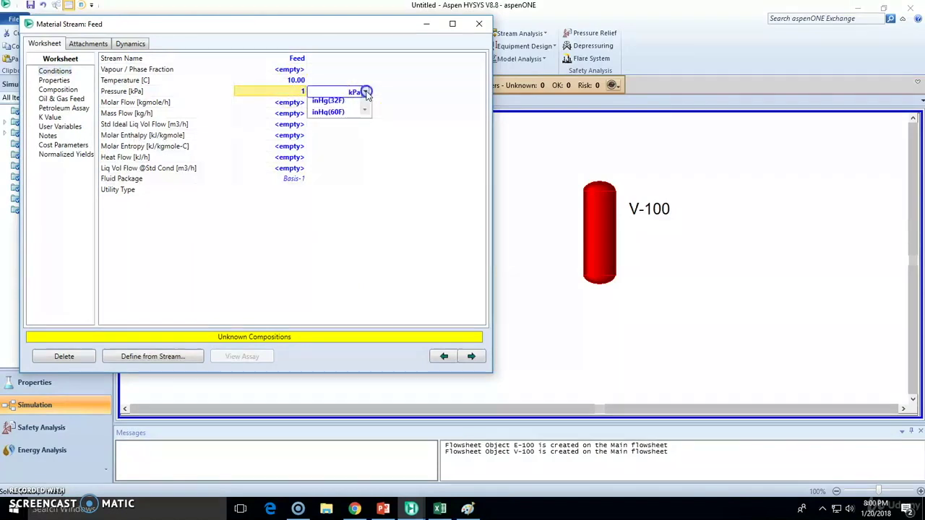
pyautogui.click(321, 188)
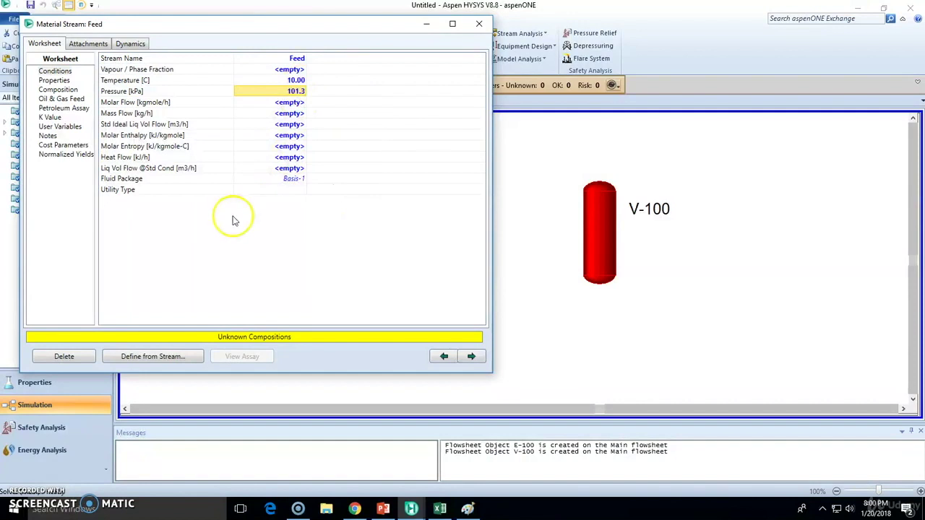
pyautogui.click(283, 114)
pyautogui.write('100')
pyautogui.press('Return')
pyautogui.click(289, 114)
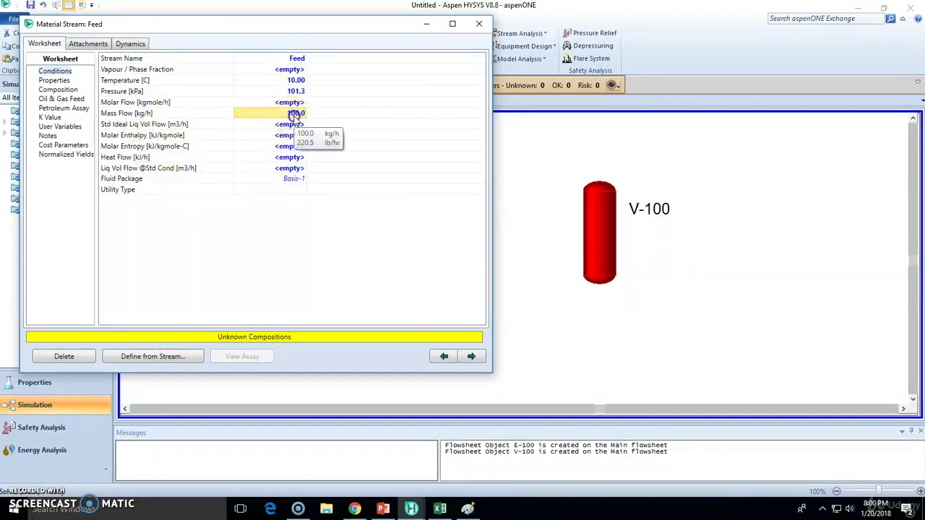
pyautogui.click(71, 91)
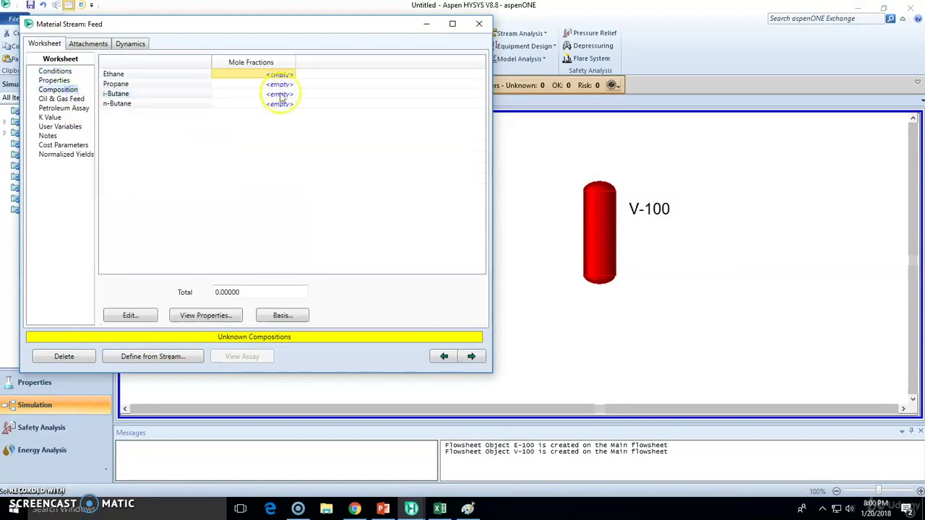
# Enter Feed mole fractions 0.15, 0.2, 0.6 and 0.05, then close the Feed window.
pyautogui.click(128, 315)
pyautogui.click(394, 155)
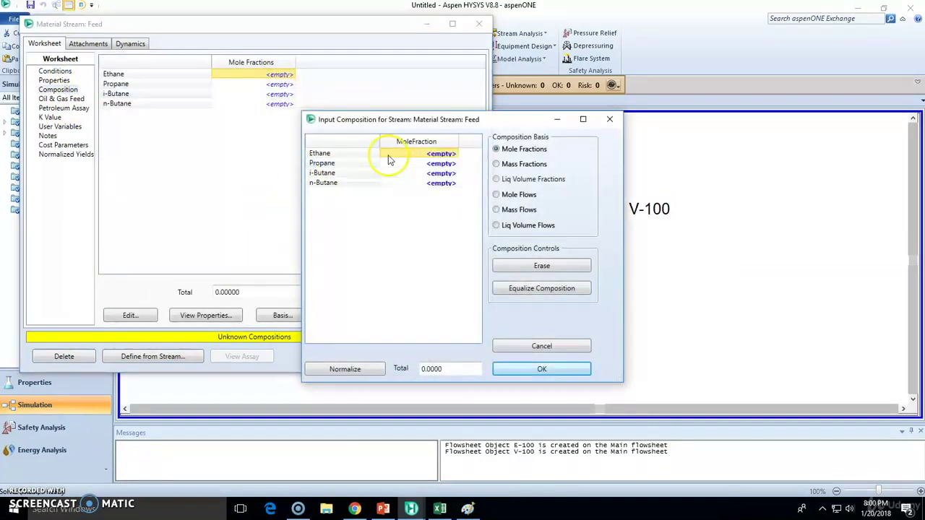
pyautogui.write('0.15')
pyautogui.press('Return')
pyautogui.write('0.2')
pyautogui.press('Return')
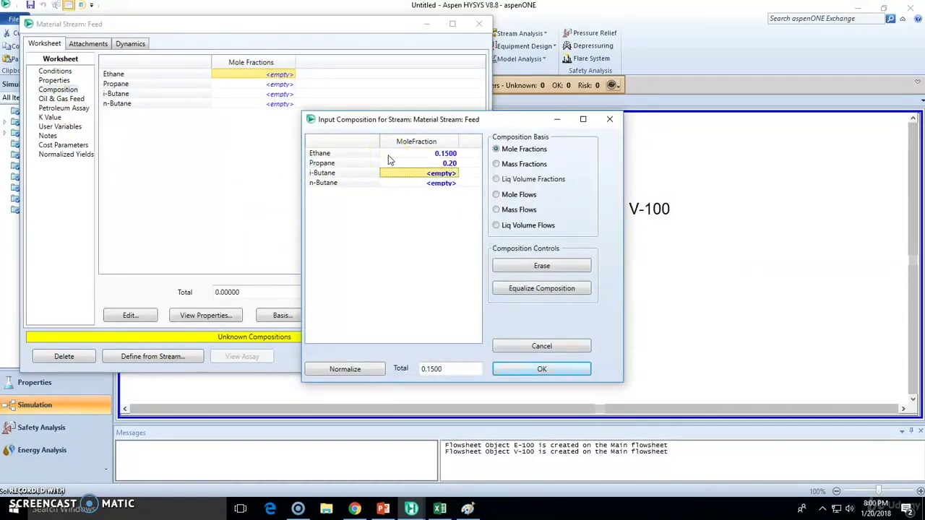
pyautogui.write('0.6')
pyautogui.press('Return')
pyautogui.write('0.')
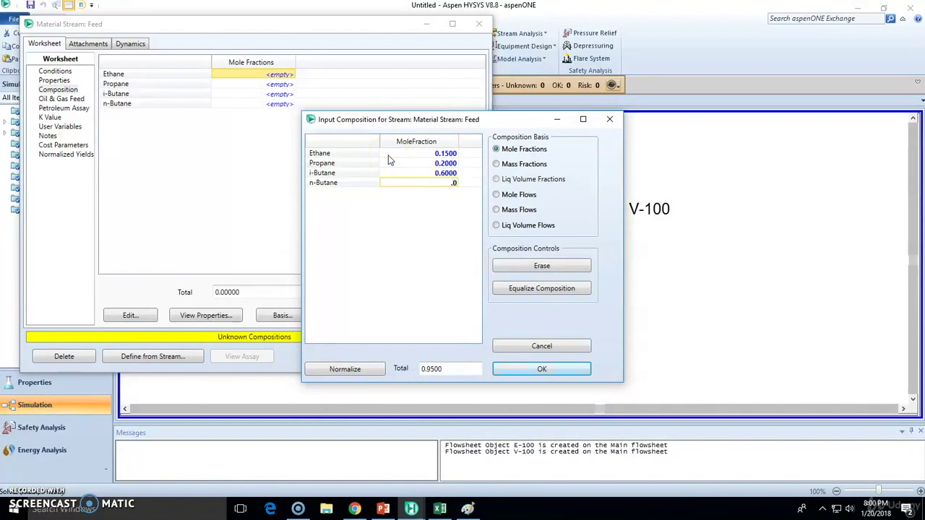
pyautogui.press('Return')
pyautogui.click(553, 370)
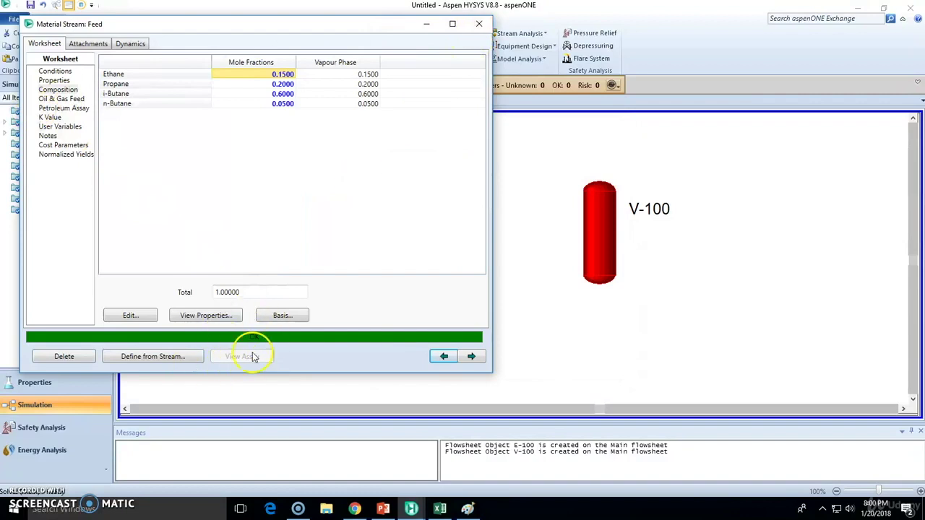
pyautogui.click(478, 24)
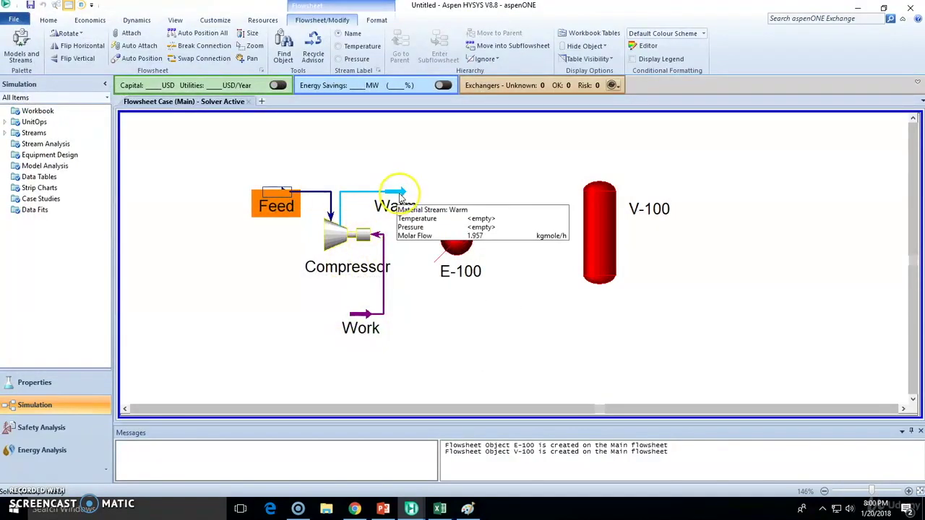
# Enter 50 psia as the Warm stream's pressure.
pyautogui.doubleClick(360, 193)
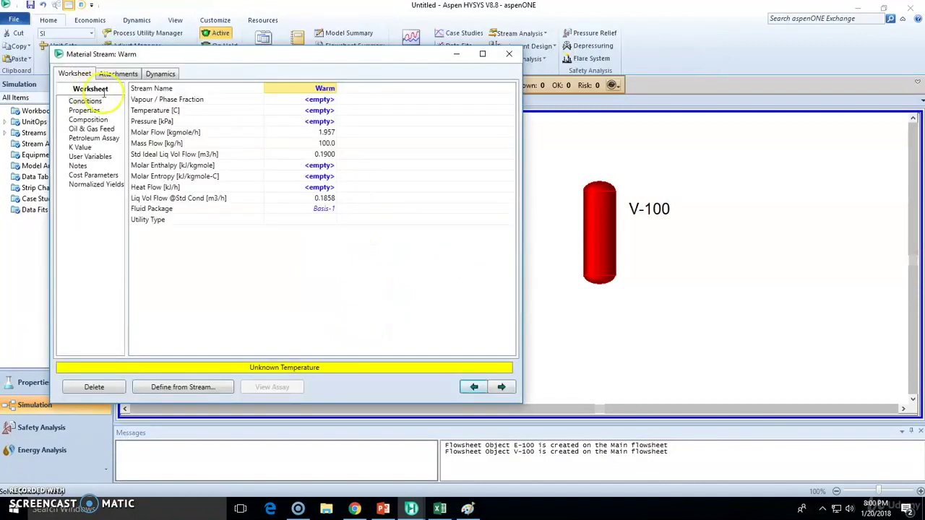
pyautogui.click(319, 111)
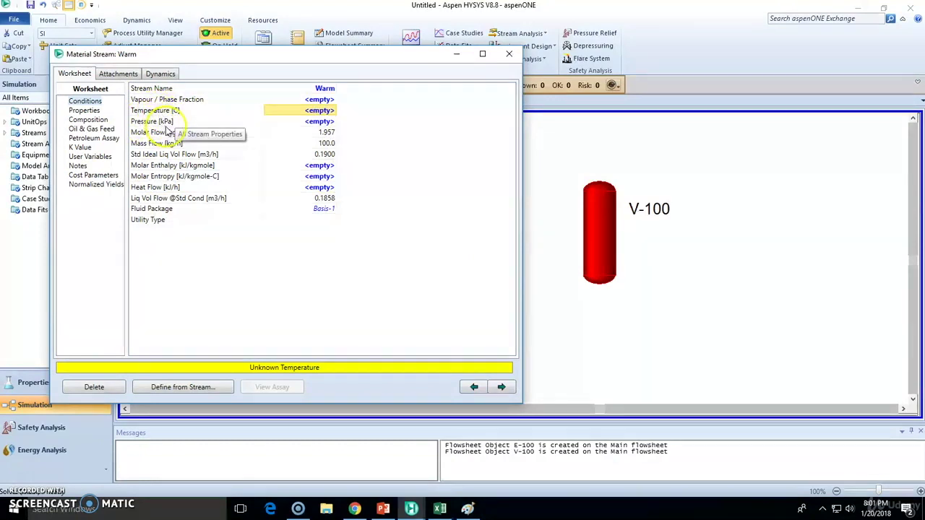
pyautogui.click(319, 121)
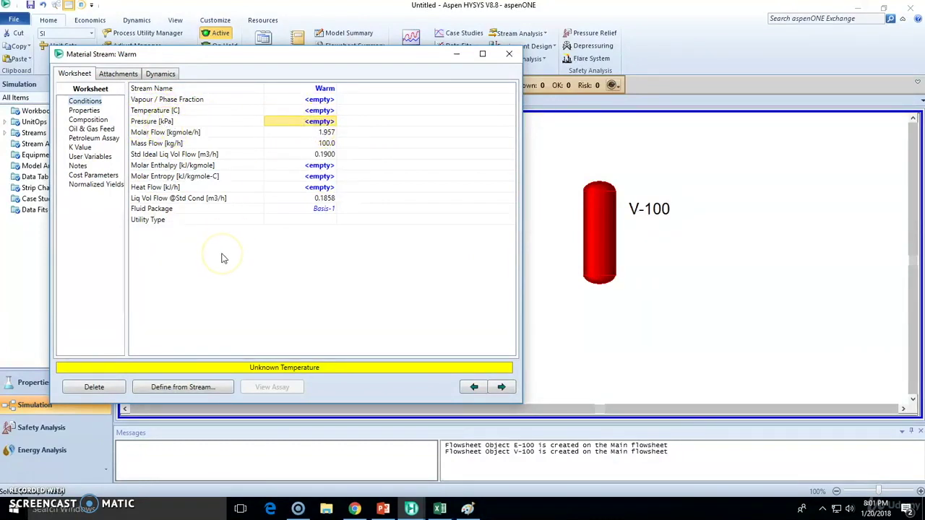
pyautogui.write('50')
pyautogui.click(394, 122)
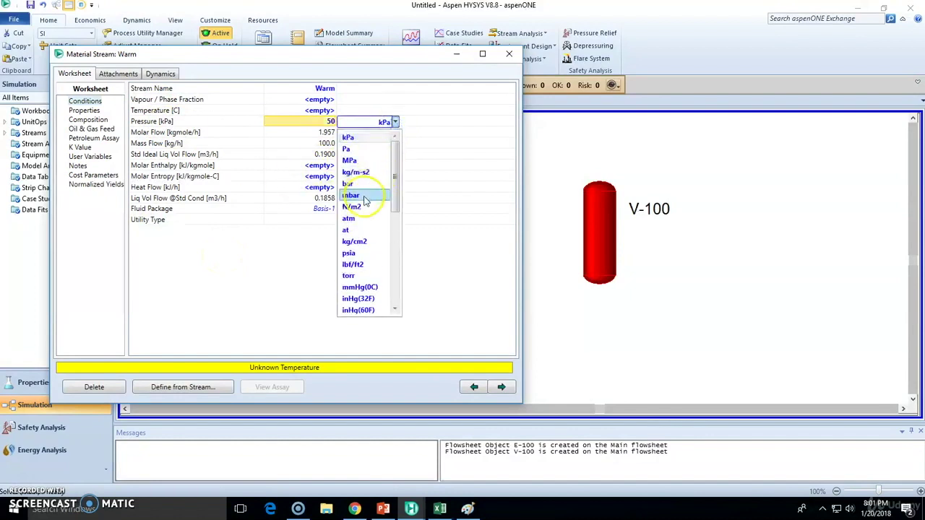
pyautogui.click(350, 253)
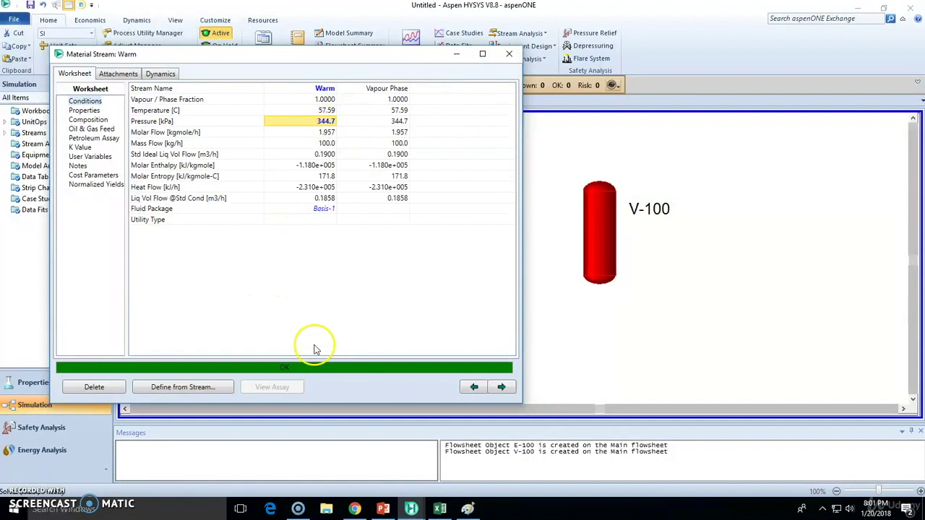
# Close the Warm window and check the solved Feed, Warm and Work (7690 kJ/h) values.
pyautogui.click(509, 54)
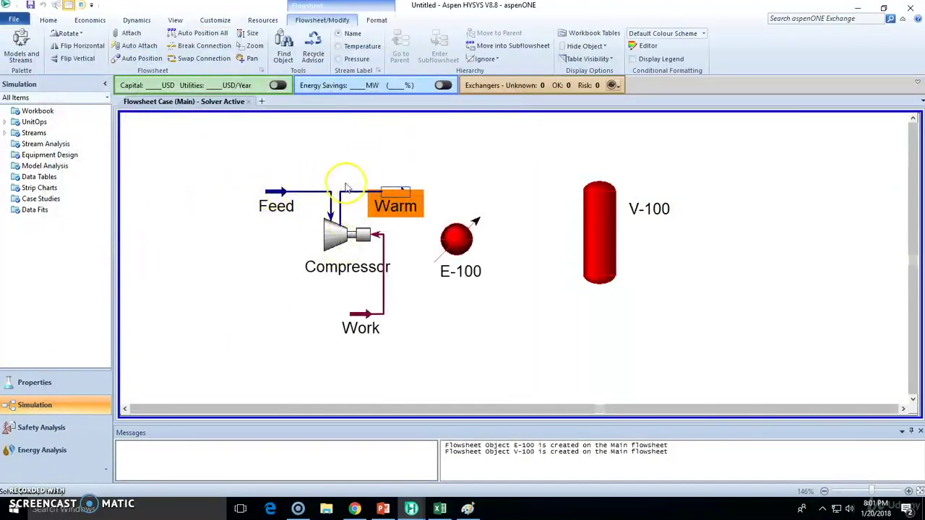
pyautogui.click(338, 245)
pyautogui.moveTo(399, 193)
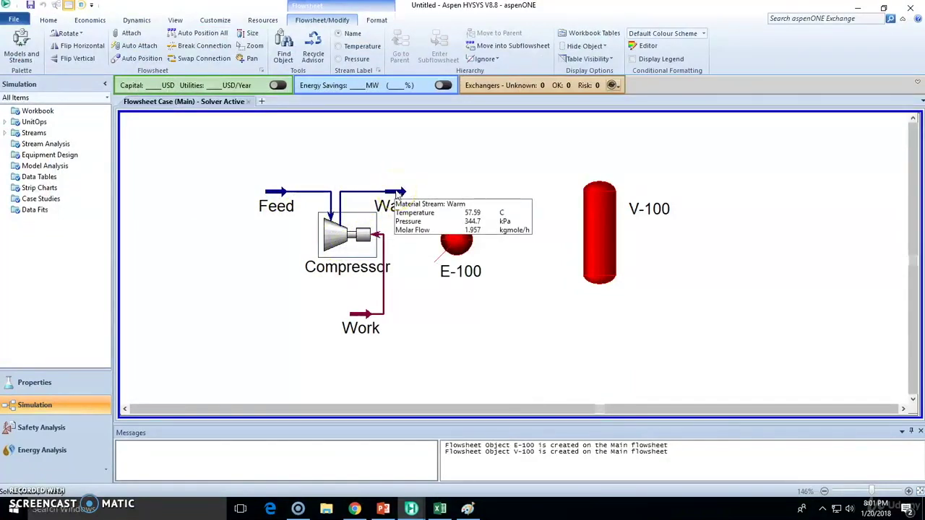
pyautogui.click(325, 194)
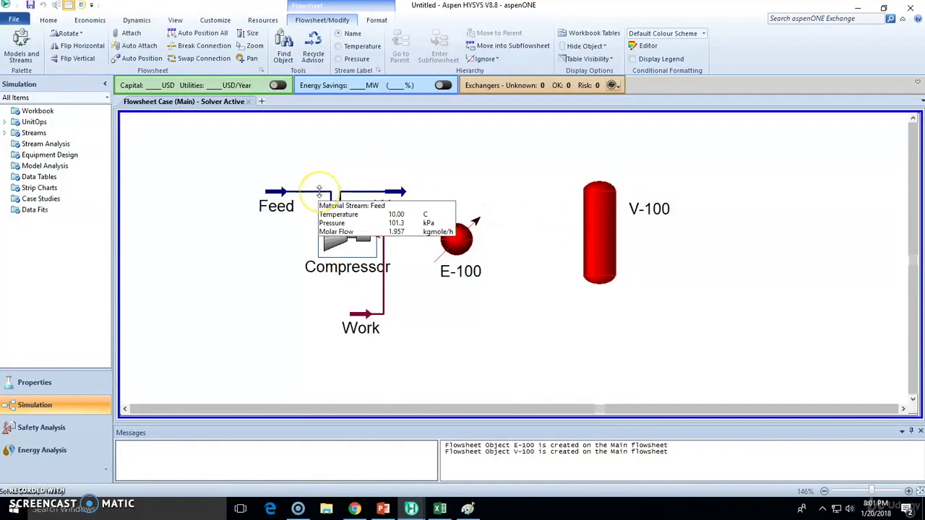
pyautogui.click(336, 186)
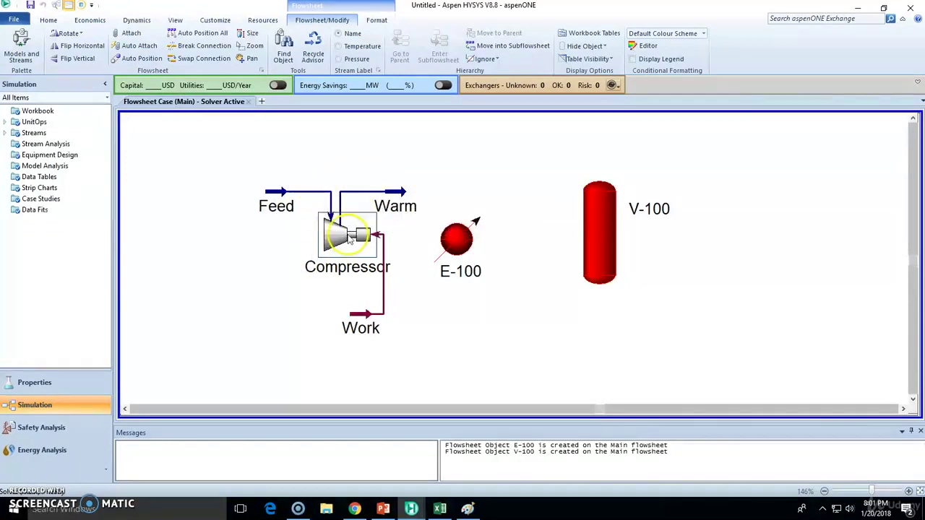
pyautogui.click(384, 195)
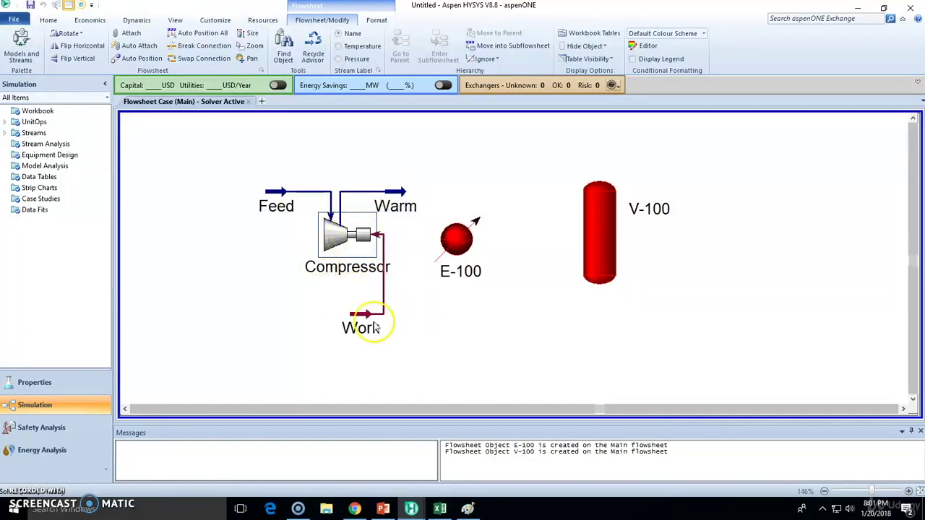
pyautogui.moveTo(361, 315)
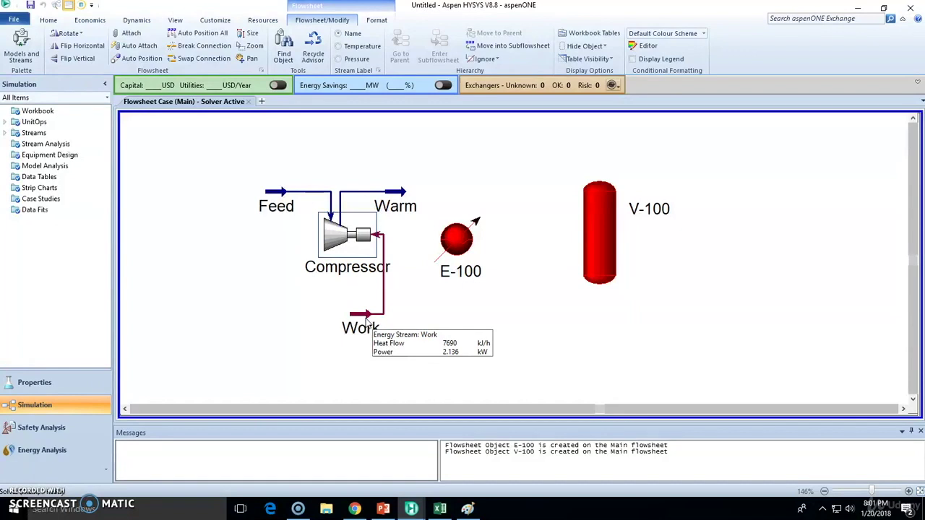
# Connect cooler E-100 from Warm to a new Cool outlet with energy stream Q.
pyautogui.doubleClick(459, 238)
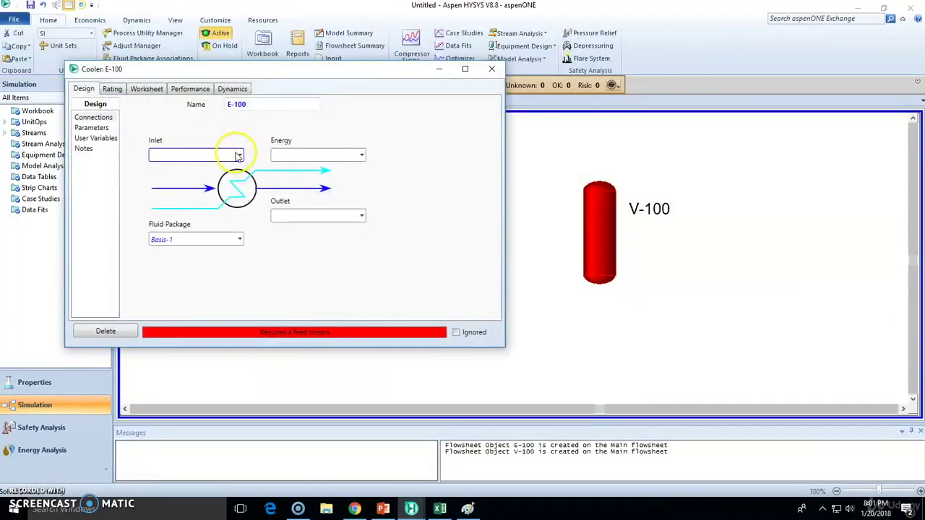
pyautogui.click(238, 156)
pyautogui.click(216, 169)
pyautogui.click(346, 216)
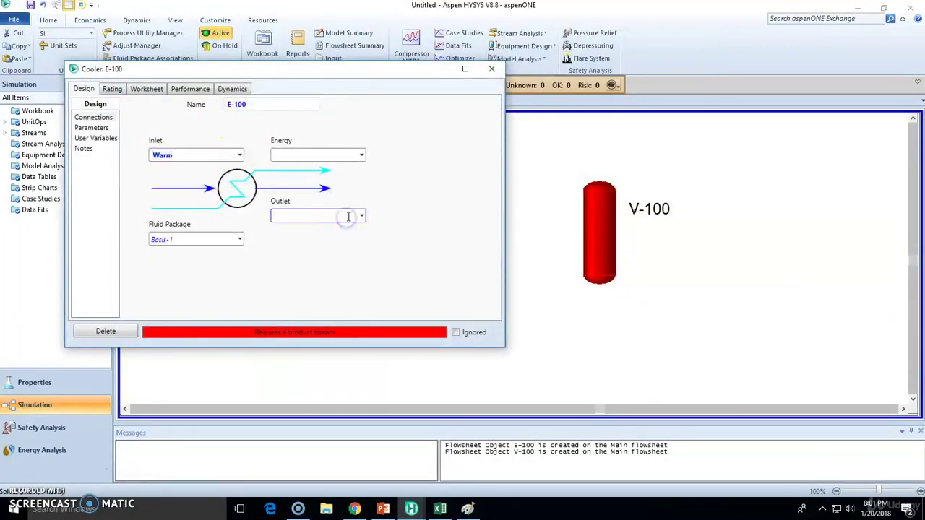
pyautogui.write('Cool')
pyautogui.press('Return')
pyautogui.write('Q')
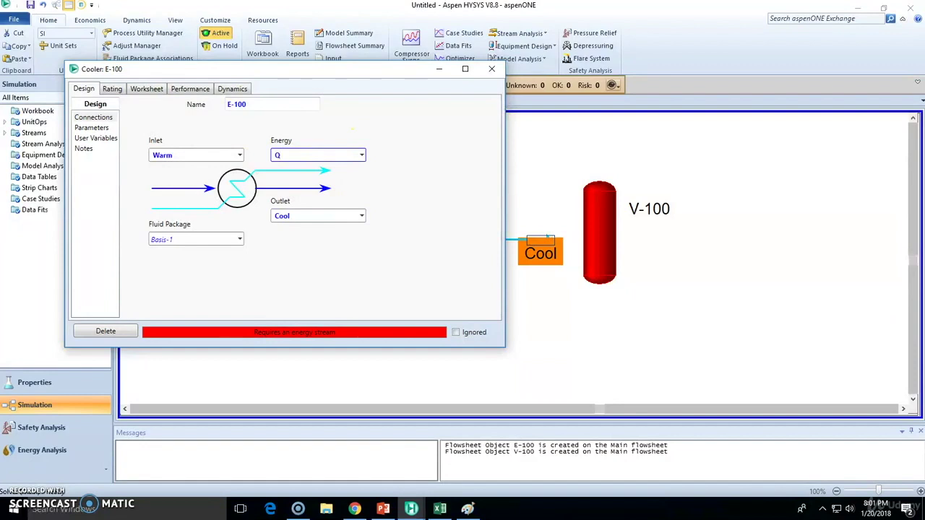
pyautogui.press('Return')
pyautogui.moveTo(650, 280); pyautogui.dragTo(540, 223)
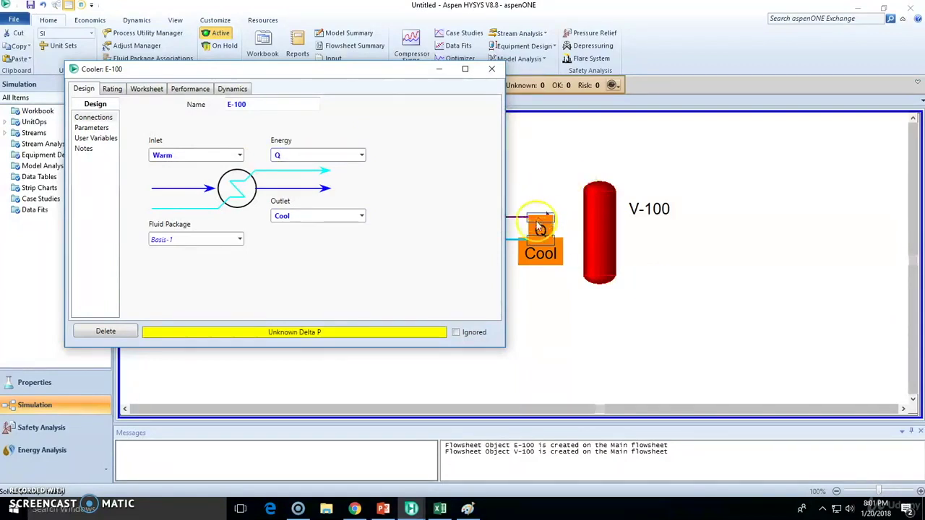
# Set the cooler's pressure drop to 10 kPa and close its window.
pyautogui.click(90, 128)
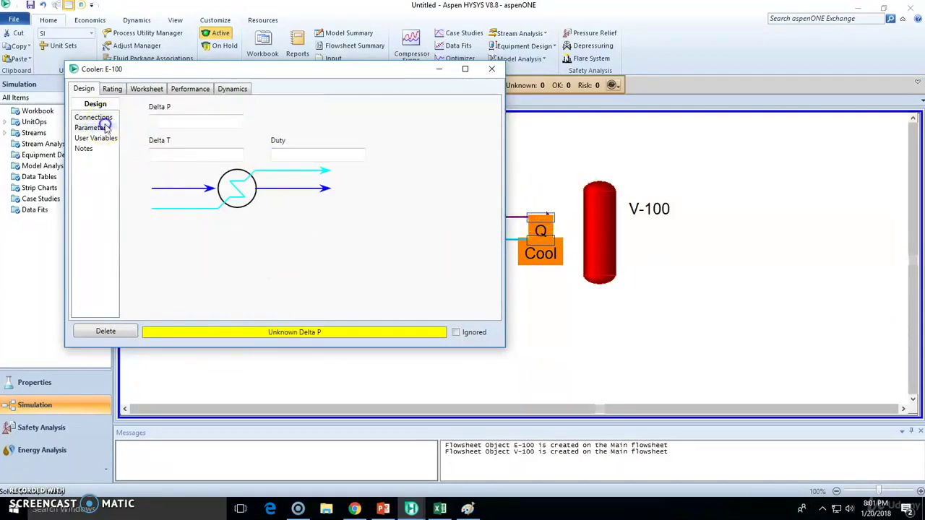
pyautogui.click(185, 122)
pyautogui.write('10')
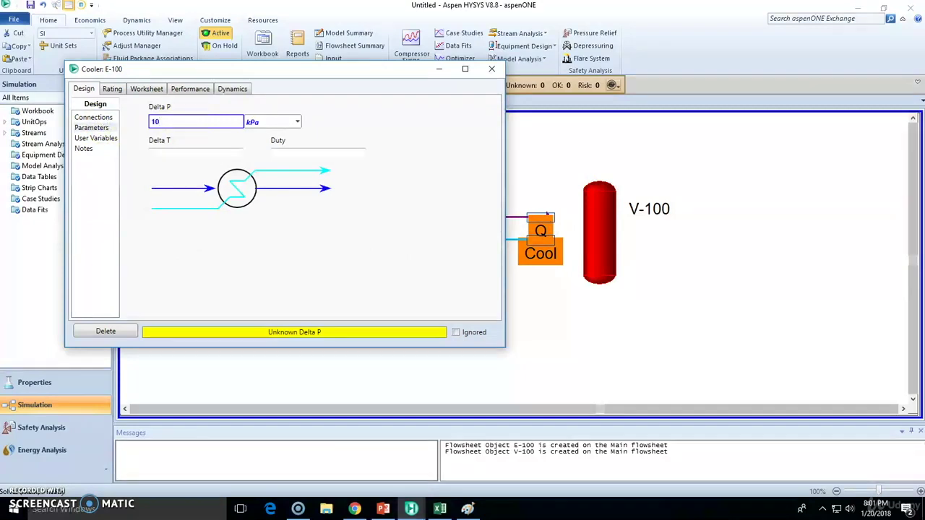
pyautogui.press('Return')
pyautogui.click(193, 154)
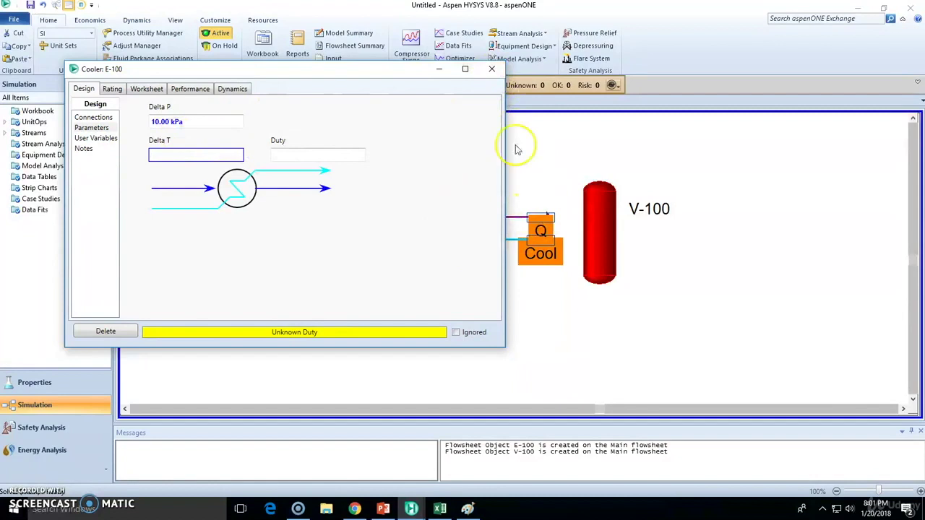
pyautogui.click(491, 68)
# Set the Cool stream temperature to 32 °F (0 °C) and close its window.
pyautogui.doubleClick(547, 215)
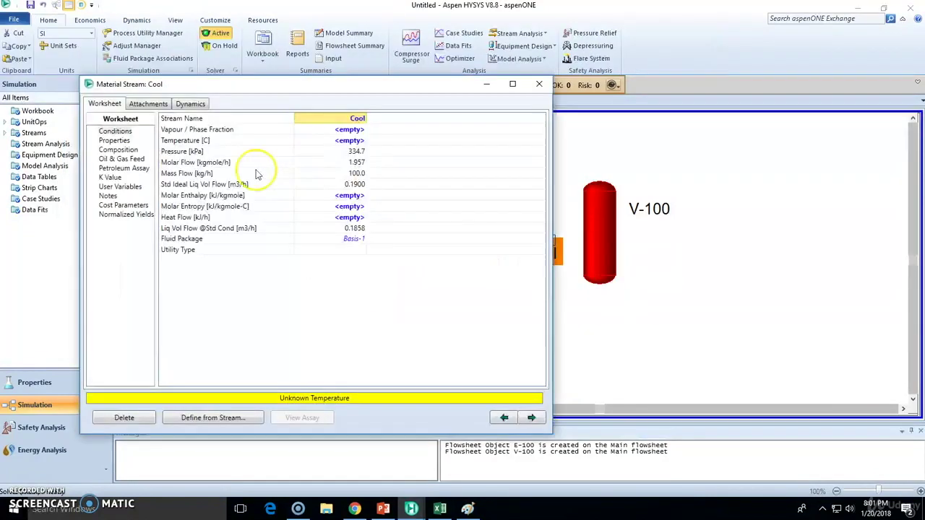
pyautogui.click(307, 140)
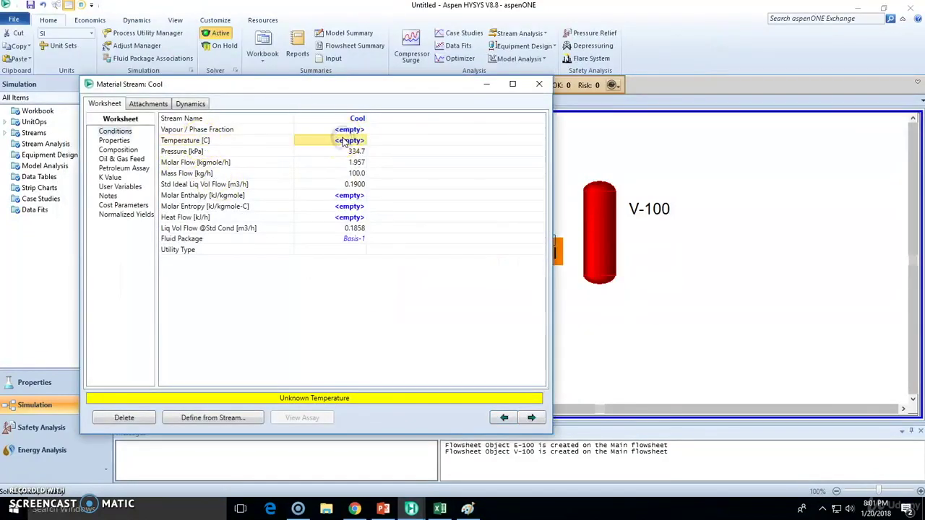
pyautogui.write('32')
pyautogui.click(409, 141)
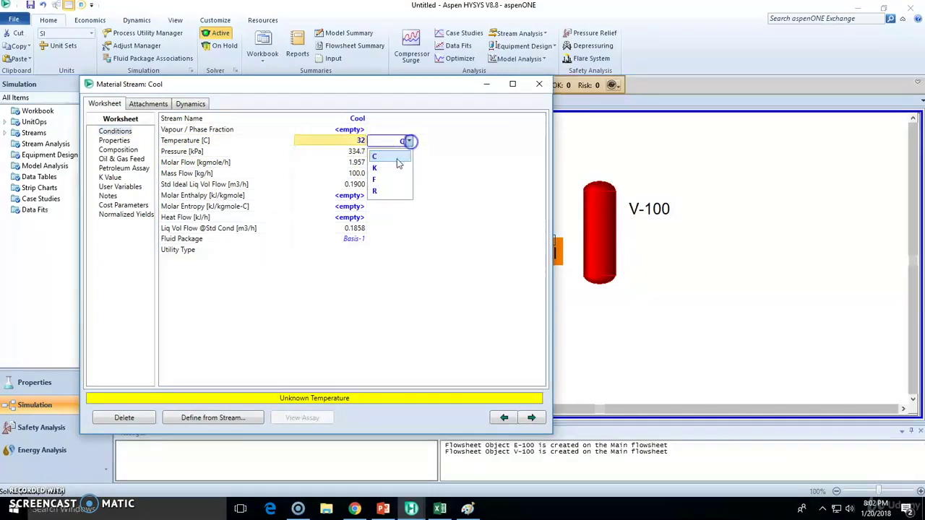
pyautogui.click(377, 179)
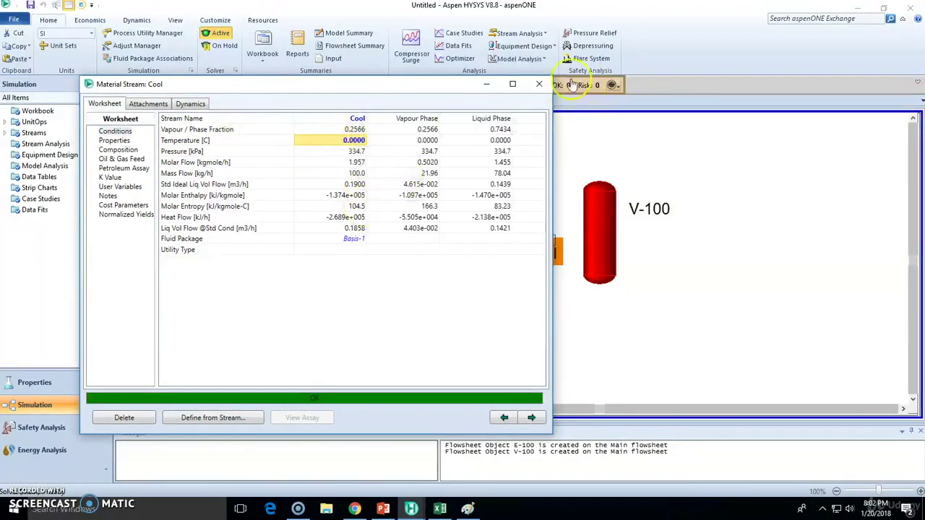
pyautogui.click(547, 83)
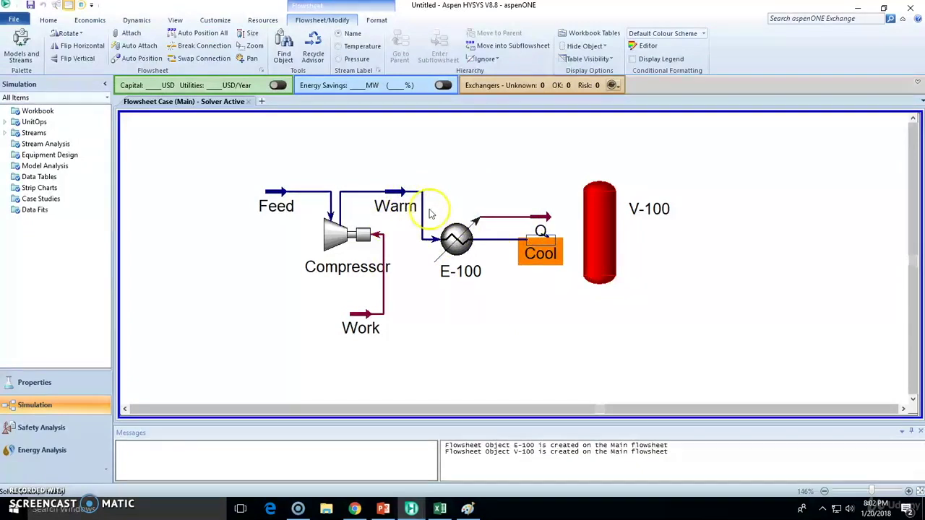
pyautogui.moveTo(248, 144); pyautogui.dragTo(428, 289)
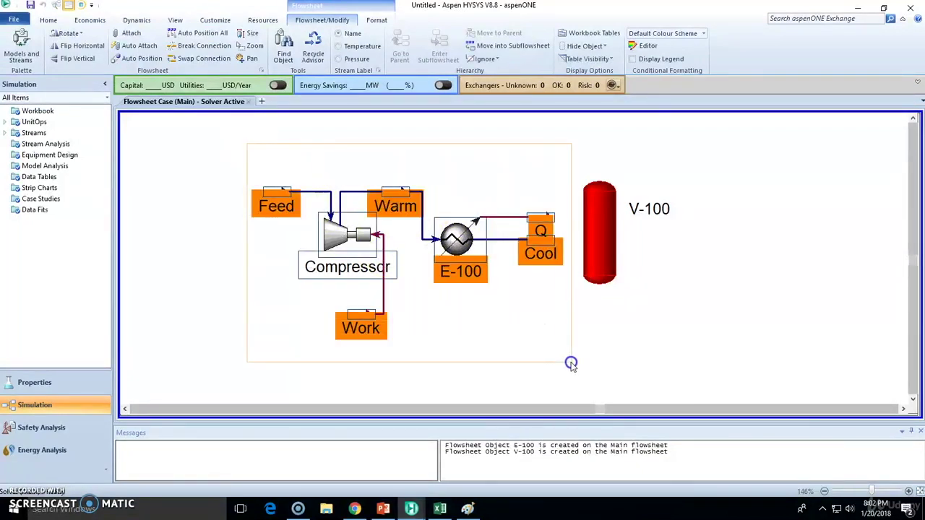
pyautogui.click(256, 242)
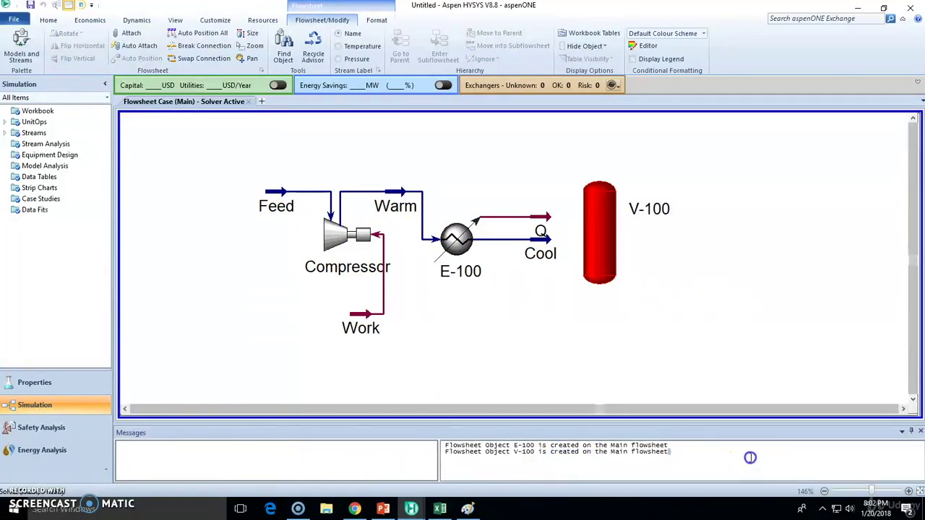
pyautogui.moveTo(745, 458); pyautogui.dragTo(433, 424)
pyautogui.click(513, 445)
# After glancing at separator V-100, rename cooler E-100 to 'Chiller'.
pyautogui.doubleClick(601, 229)
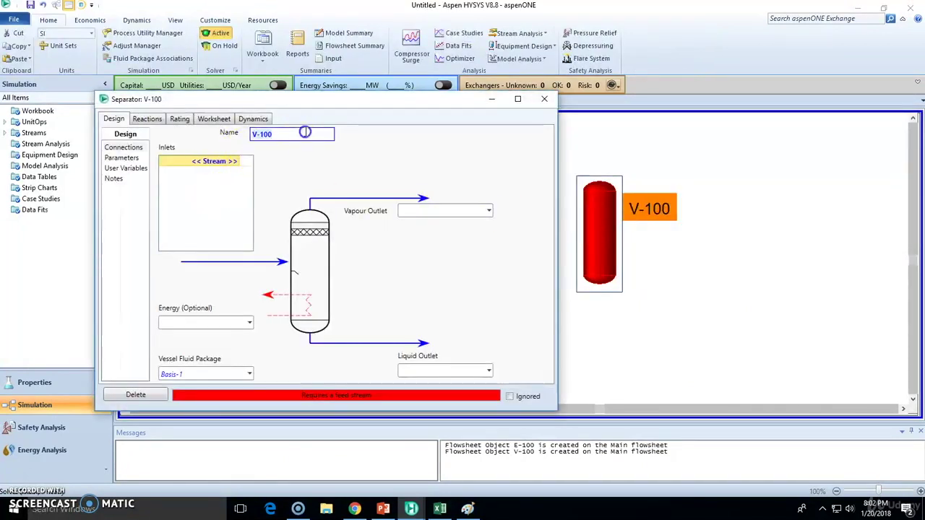
pyautogui.click(544, 99)
pyautogui.doubleClick(489, 227)
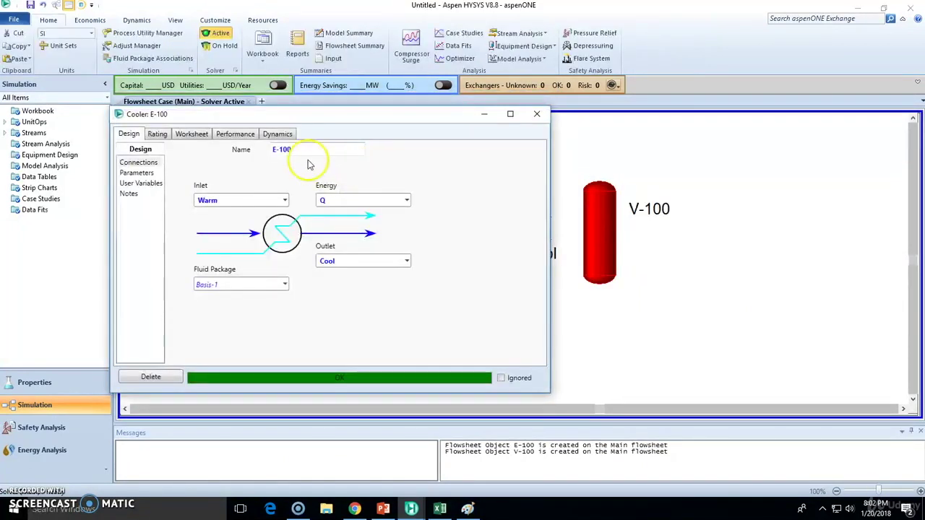
pyautogui.click(304, 149)
pyautogui.write('Chiller')
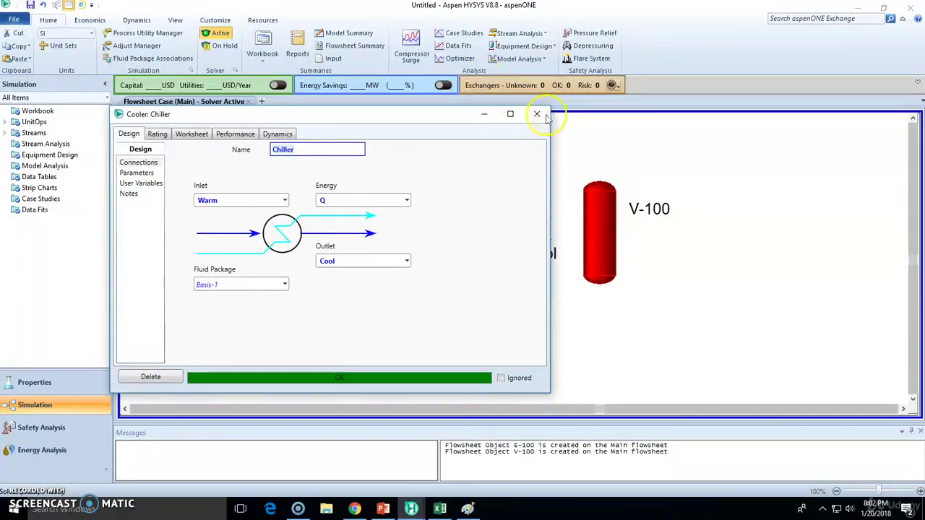
pyautogui.click(536, 113)
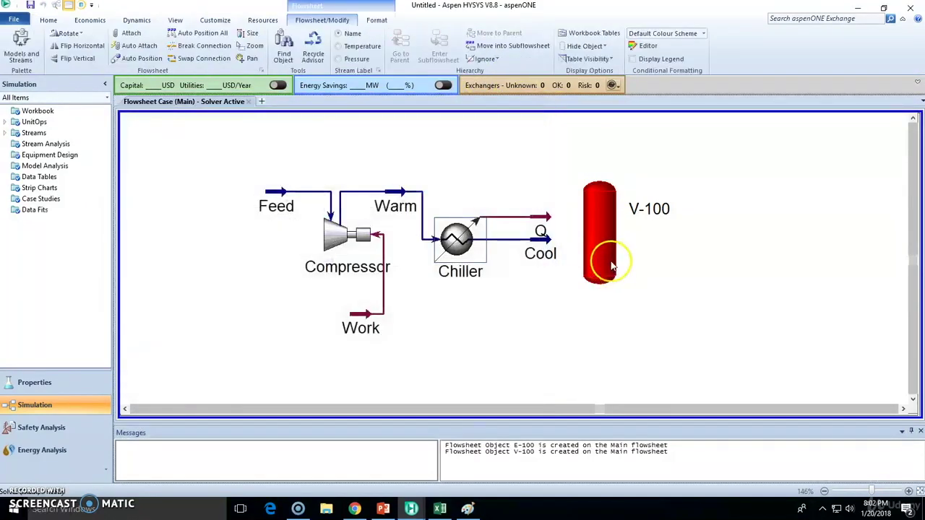
# Rename separator V-100 to 'Flash'.
pyautogui.doubleClick(612, 215)
pyautogui.click(316, 165)
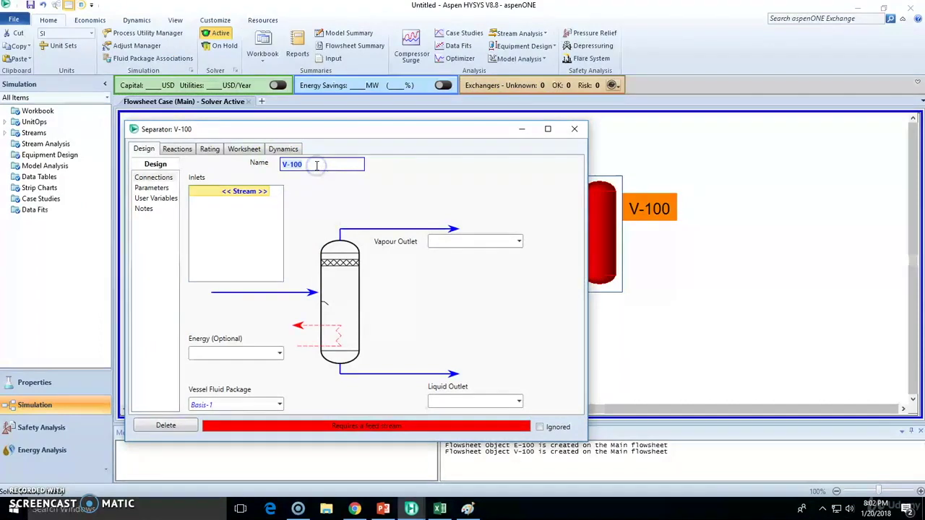
pyautogui.write('Flash')
pyautogui.press('Return')
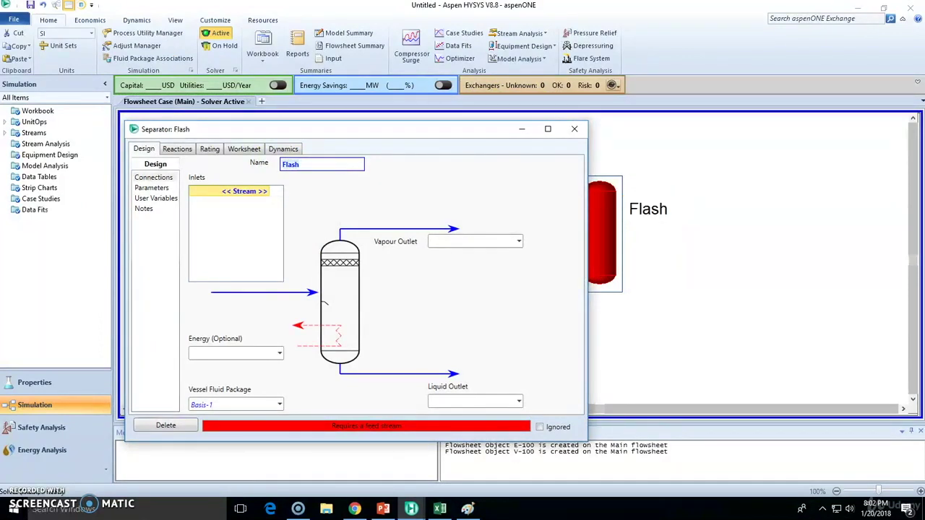
# Connect the Flash separator: inlet Cool, vapour outlet Stack Gas, liquid outlet Product.
pyautogui.click(263, 192)
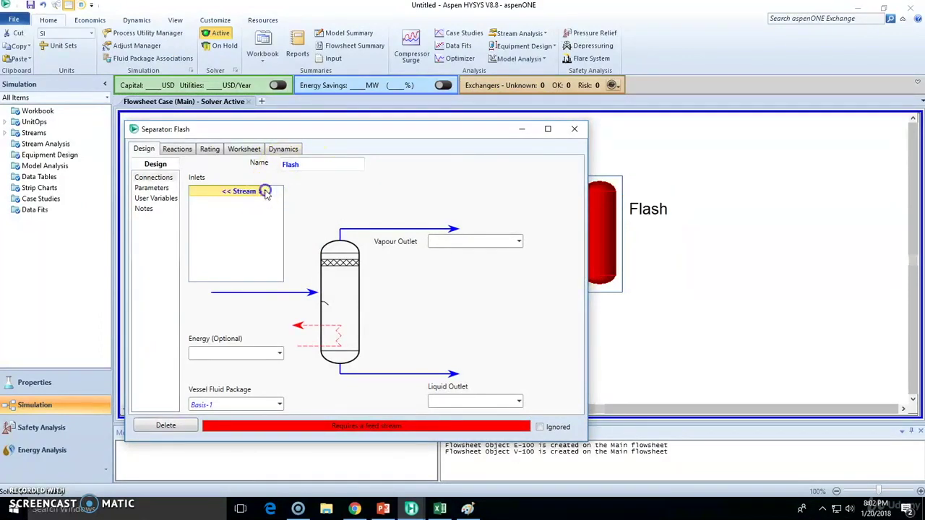
pyautogui.click(265, 191)
pyautogui.click(239, 205)
pyautogui.click(506, 243)
pyautogui.write('Stack')
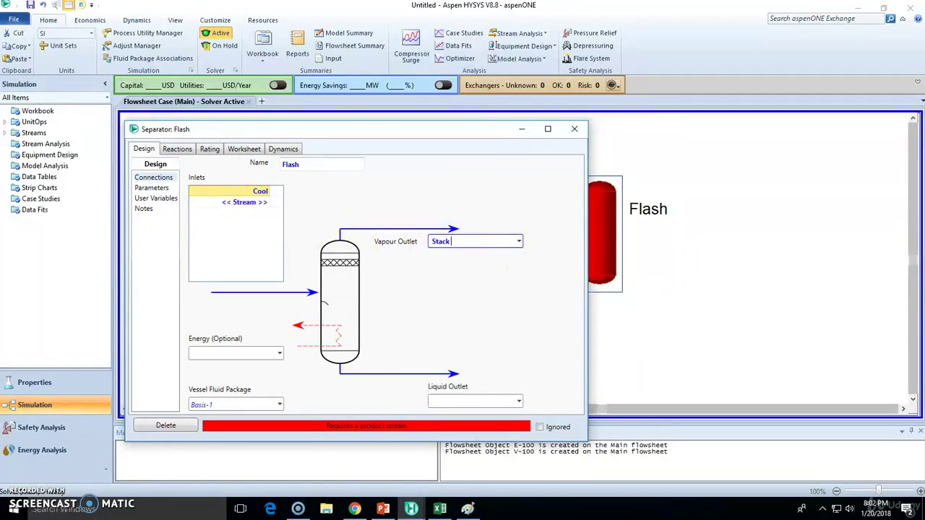
pyautogui.write('Gas')
pyautogui.press('Return')
pyautogui.click(488, 399)
pyautogui.write('Product')
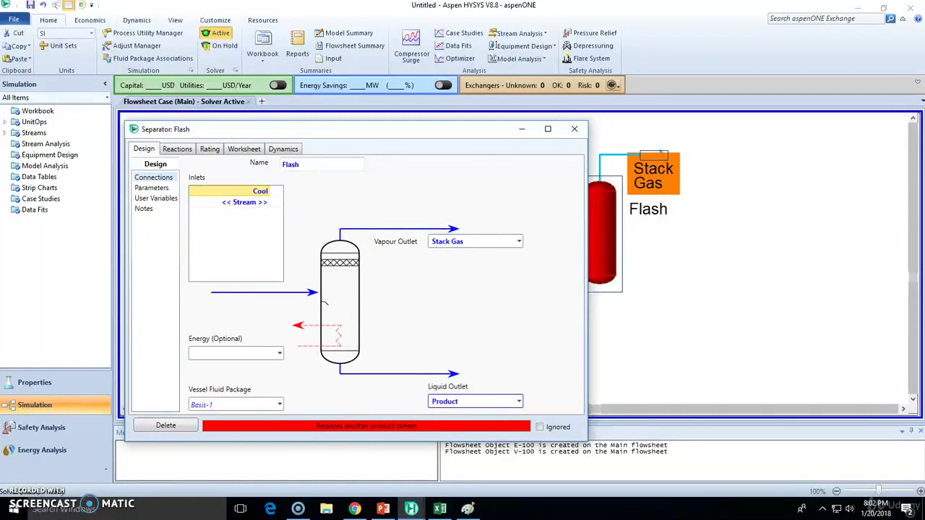
pyautogui.press('Return')
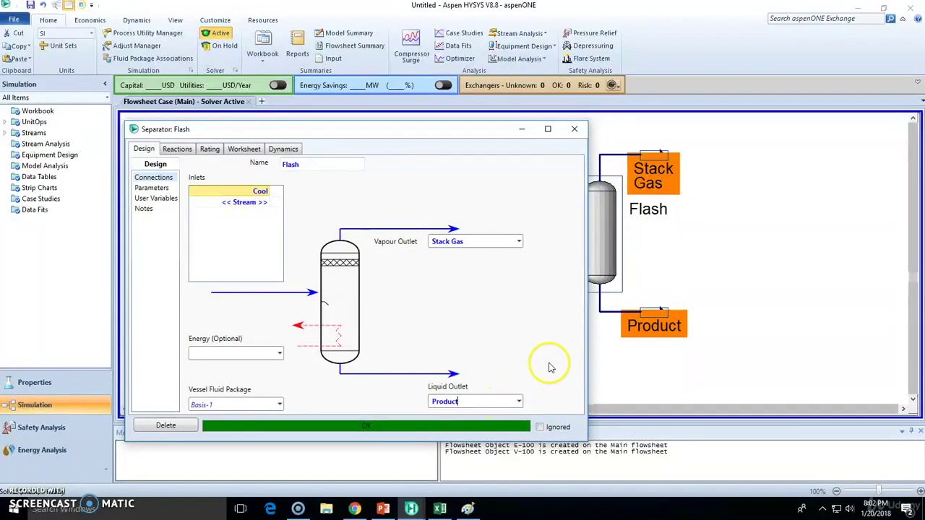
# Review the Flash separator's pressure drop and volume parameters.
pyautogui.click(151, 187)
pyautogui.click(165, 198)
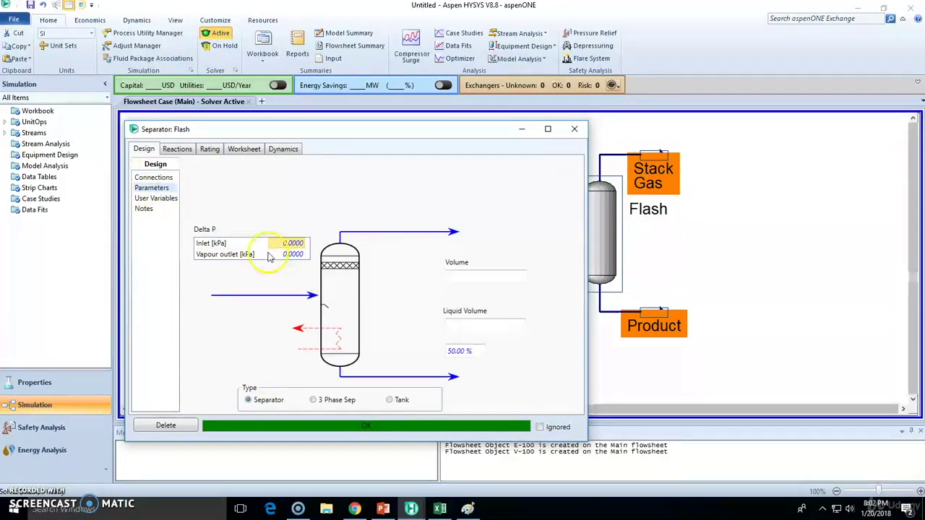
pyautogui.click(574, 129)
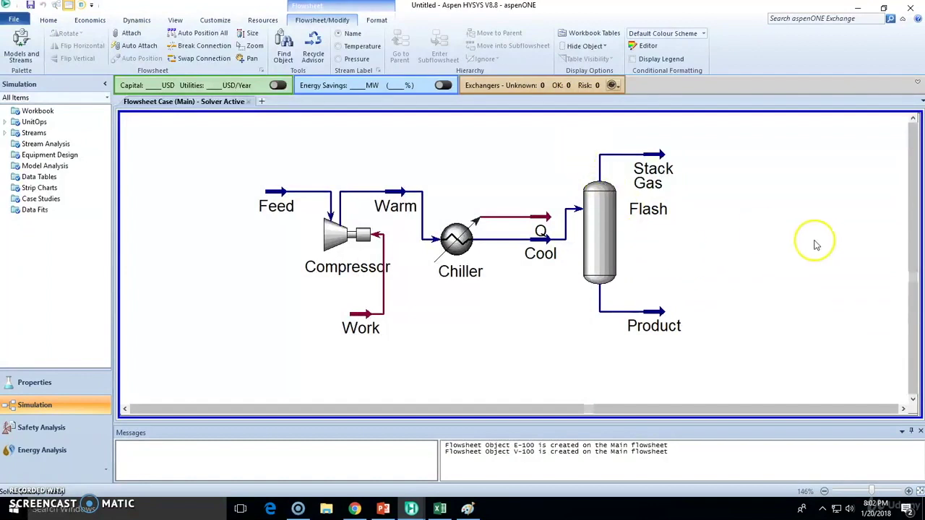
pyautogui.moveTo(559, 136); pyautogui.dragTo(770, 320)
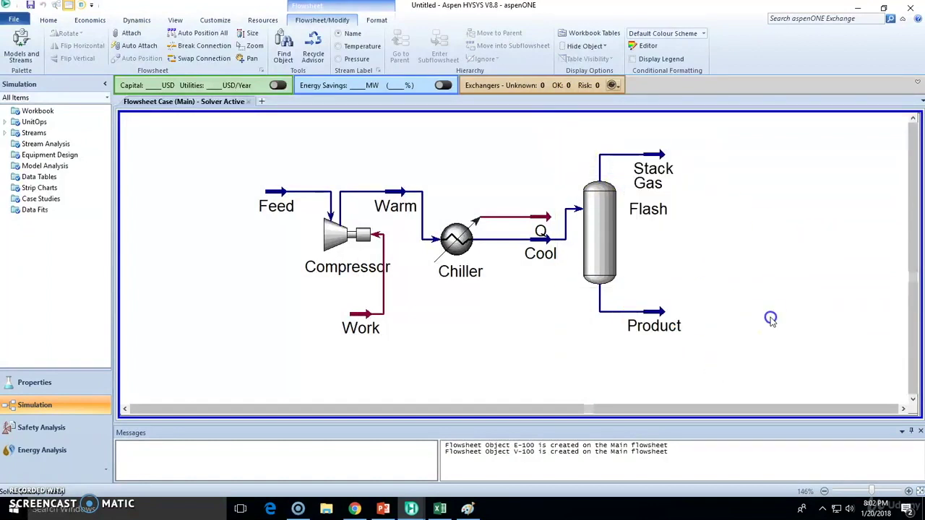
pyautogui.moveTo(226, 114); pyautogui.dragTo(791, 387)
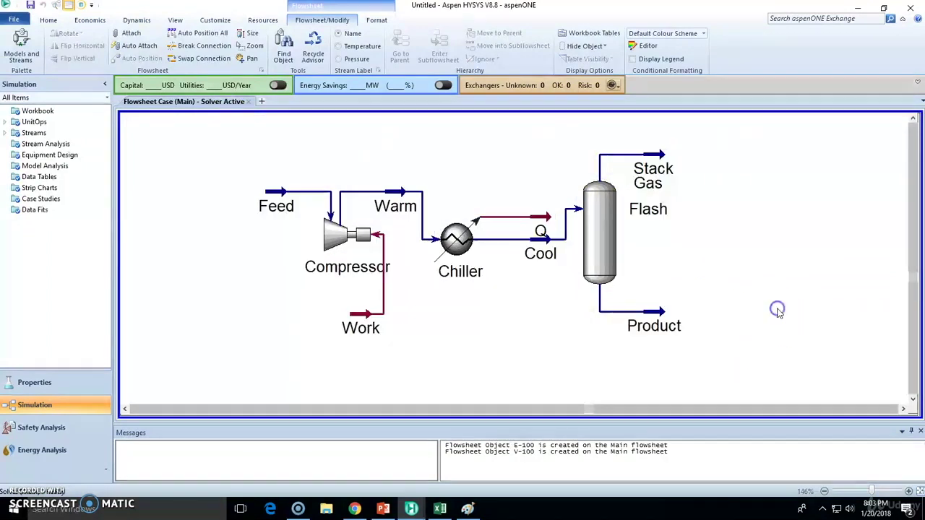